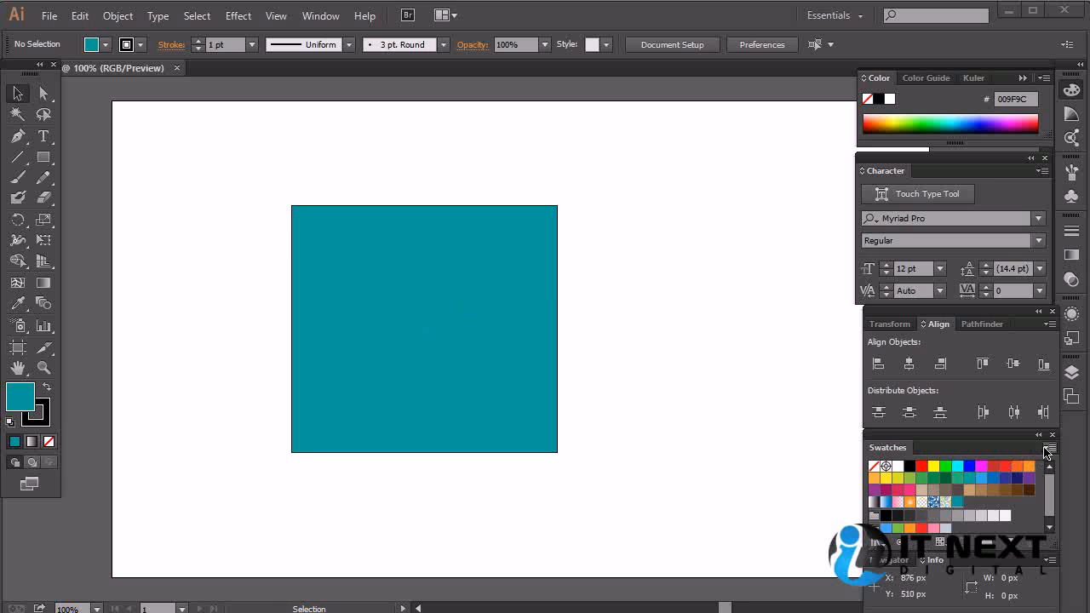
pyautogui.click(875, 543)
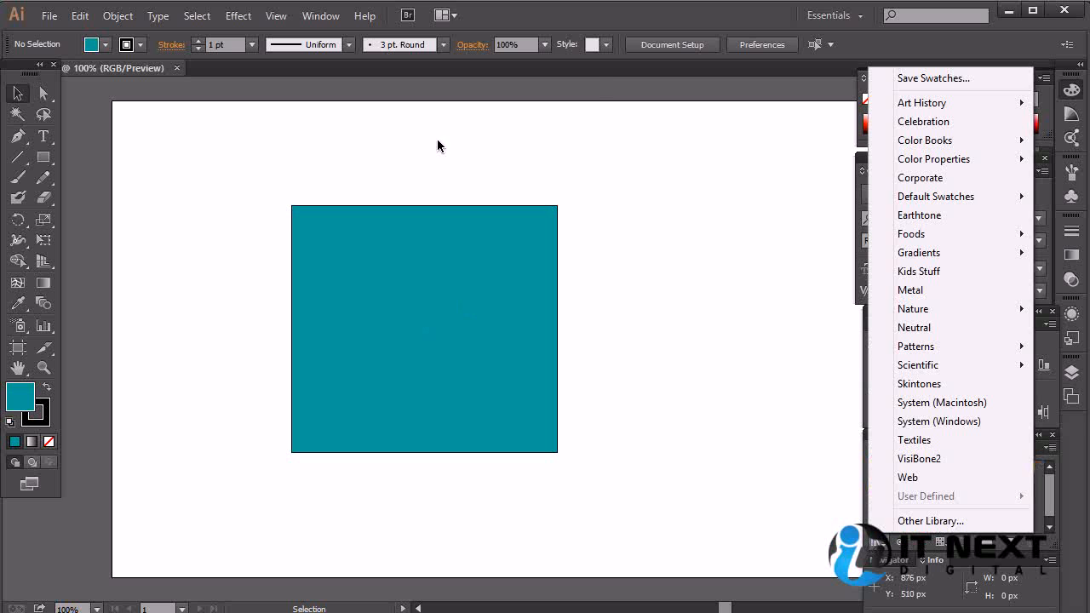
pyautogui.click(312, 16)
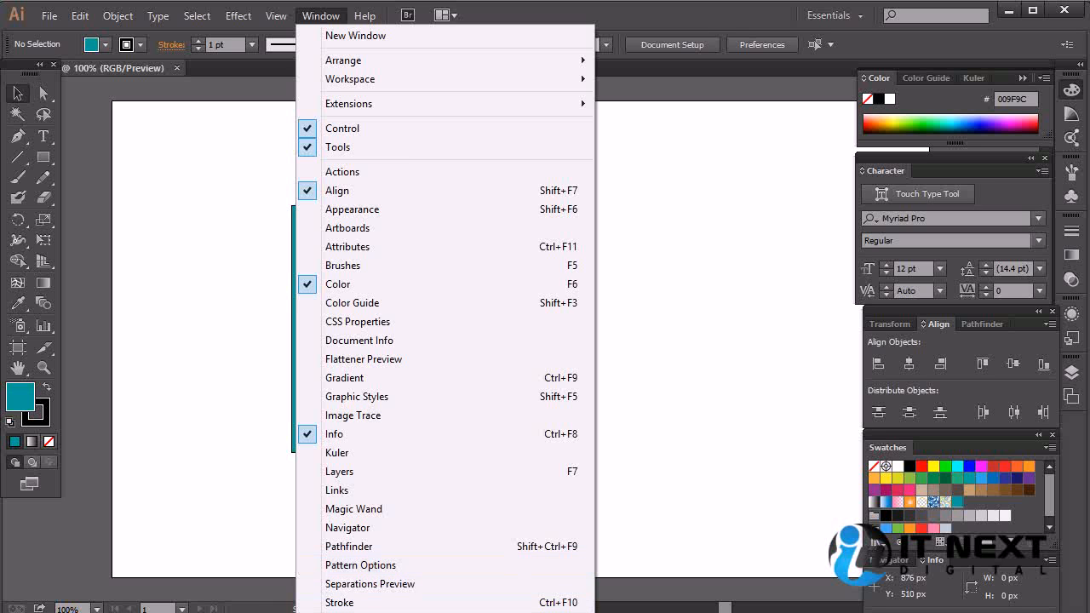
pyautogui.click(882, 448)
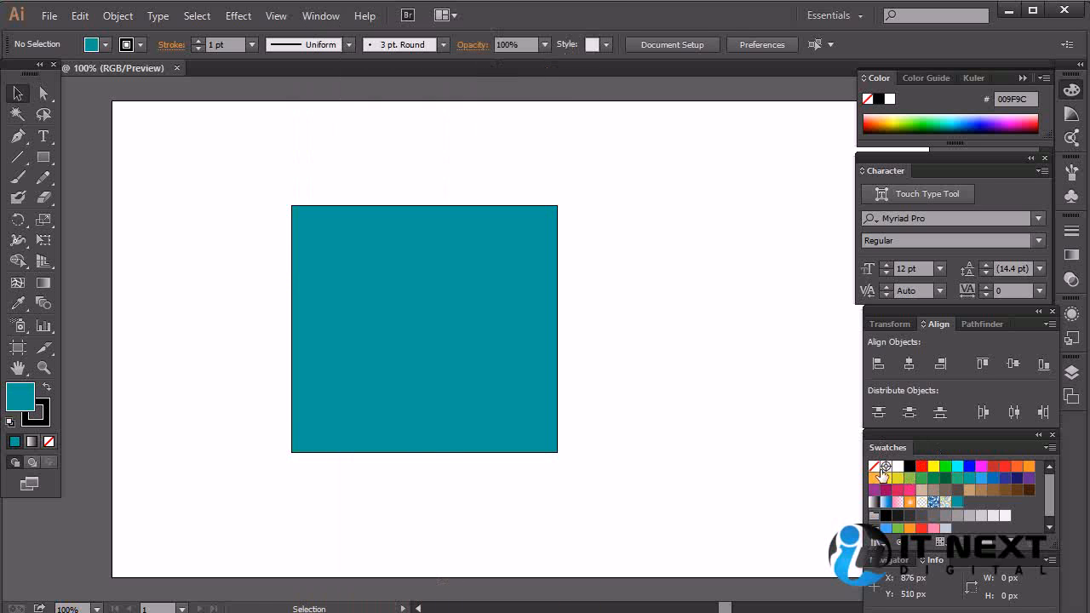
# - Open the Fruit swatch library from the Foods category, move it beside the artwork and enlarge it to show all its colour groups
pyautogui.click(882, 550)
pyautogui.moveTo(957, 109)
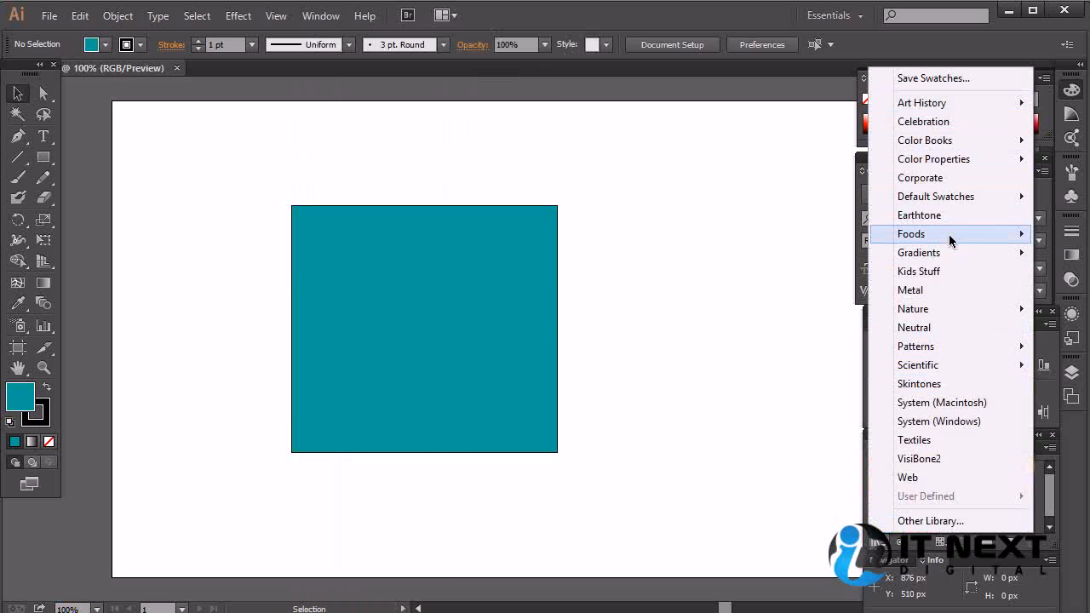
pyautogui.moveTo(951, 240)
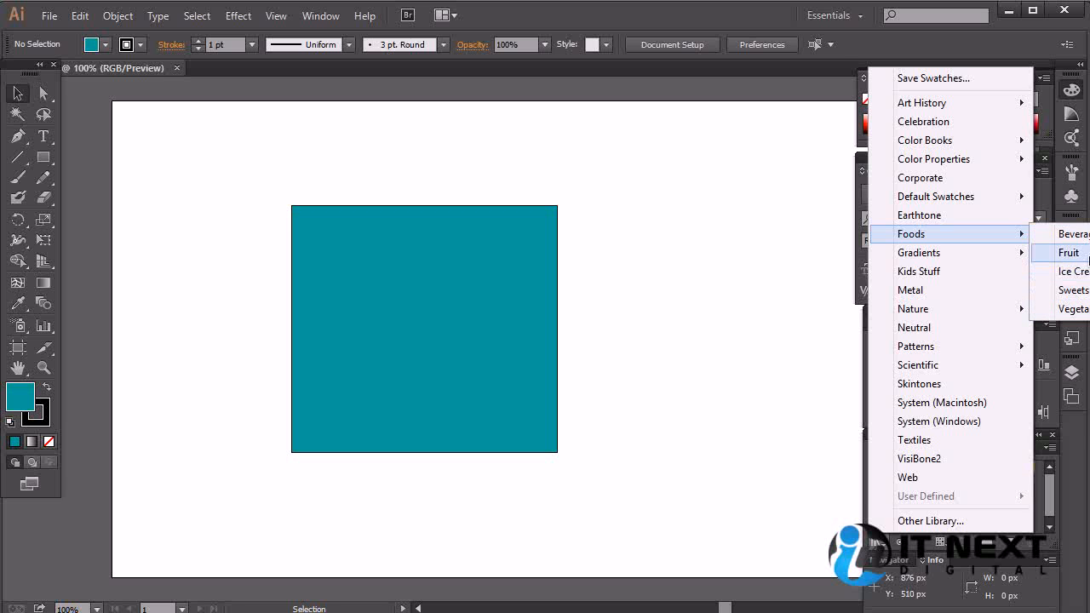
pyautogui.click(1077, 253)
pyautogui.moveTo(826, 413); pyautogui.dragTo(943, 332)
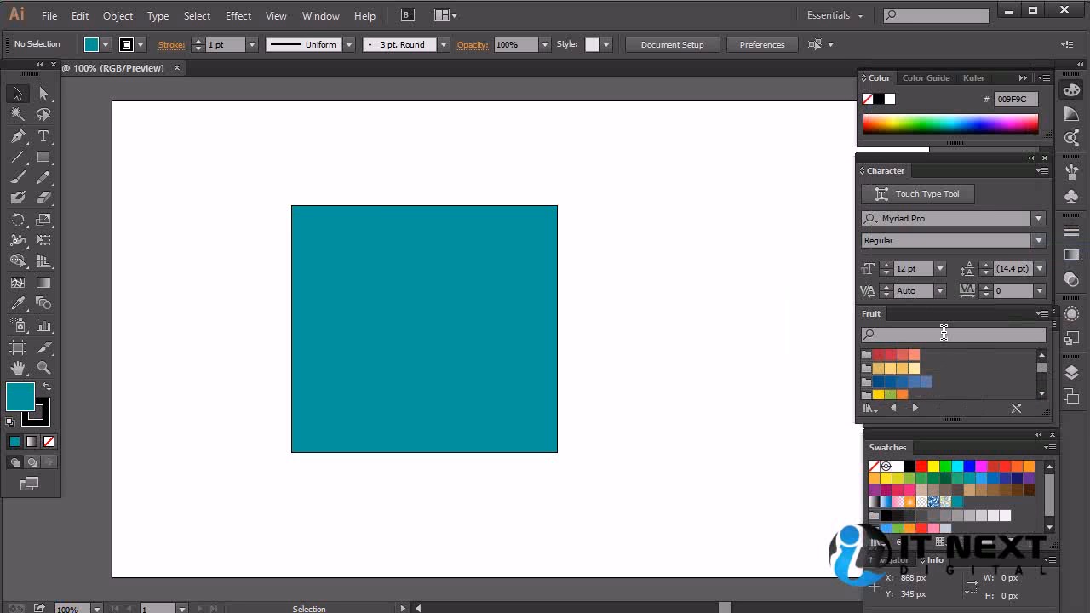
pyautogui.moveTo(871, 320); pyautogui.dragTo(692, 218)
pyautogui.moveTo(870, 323); pyautogui.dragTo(878, 582)
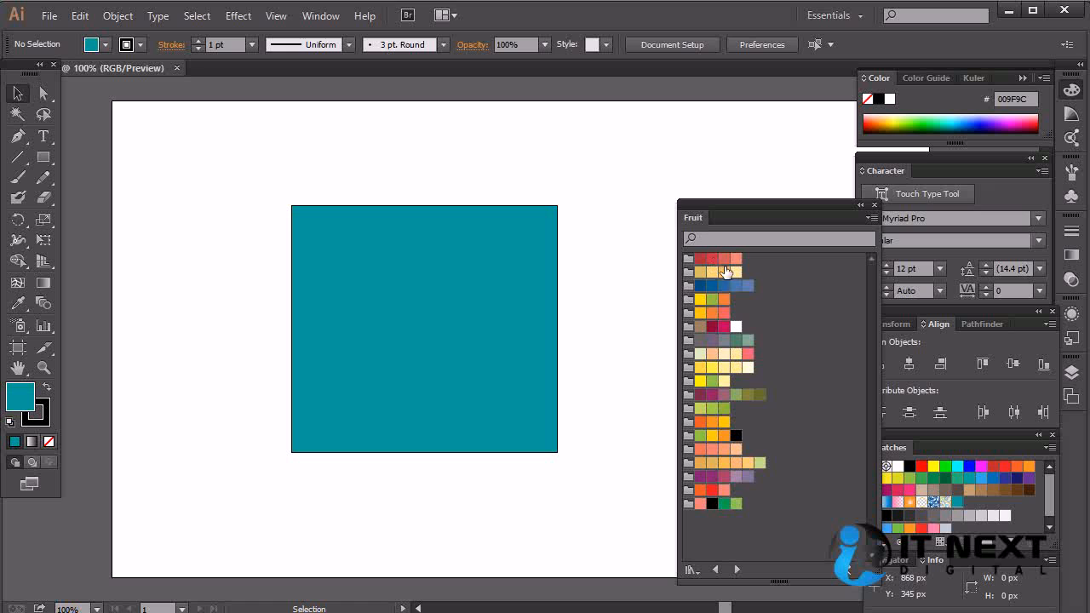
# - Fill the teal square with the salmon red D55B55 from the first Fruit colour group, and delete the square
pyautogui.click(334, 228)
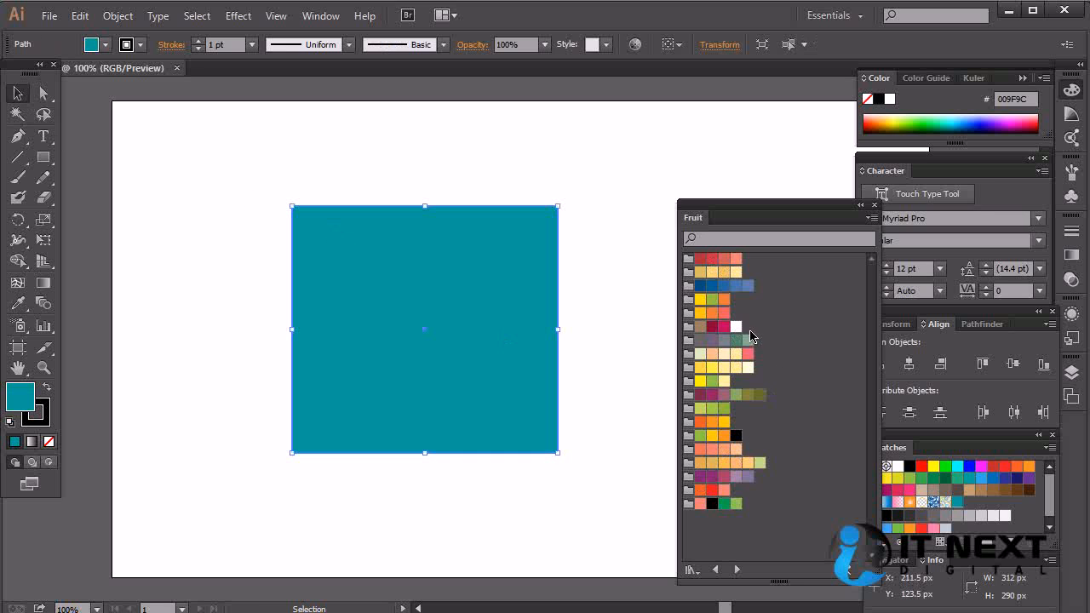
pyautogui.click(724, 258)
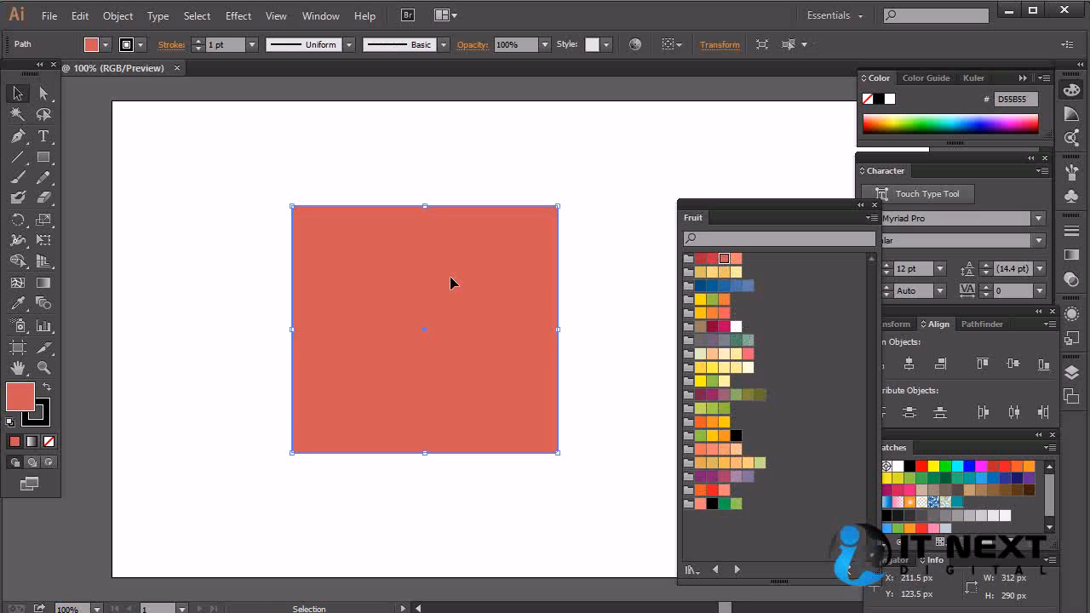
pyautogui.press('Delete')
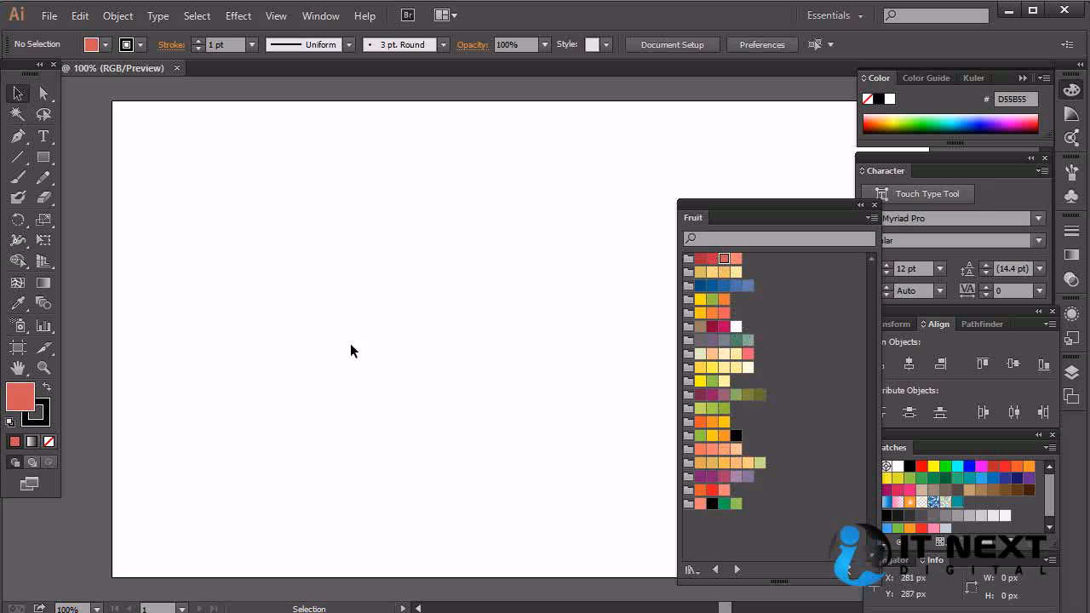
# - Draw a closed apple body with the Pen tool, about 271 by 287 px, with a notch in its lower edge
pyautogui.press('p')
pyautogui.click(354, 258)
pyautogui.moveTo(257, 304); pyautogui.dragTo(389, 487)
pyautogui.hotkey('ctrl', 'z')
pyautogui.moveTo(398, 448); pyautogui.dragTo(454, 485)
pyautogui.moveTo(502, 398); pyautogui.dragTo(497, 335)
pyautogui.moveTo(451, 248); pyautogui.dragTo(370, 270)
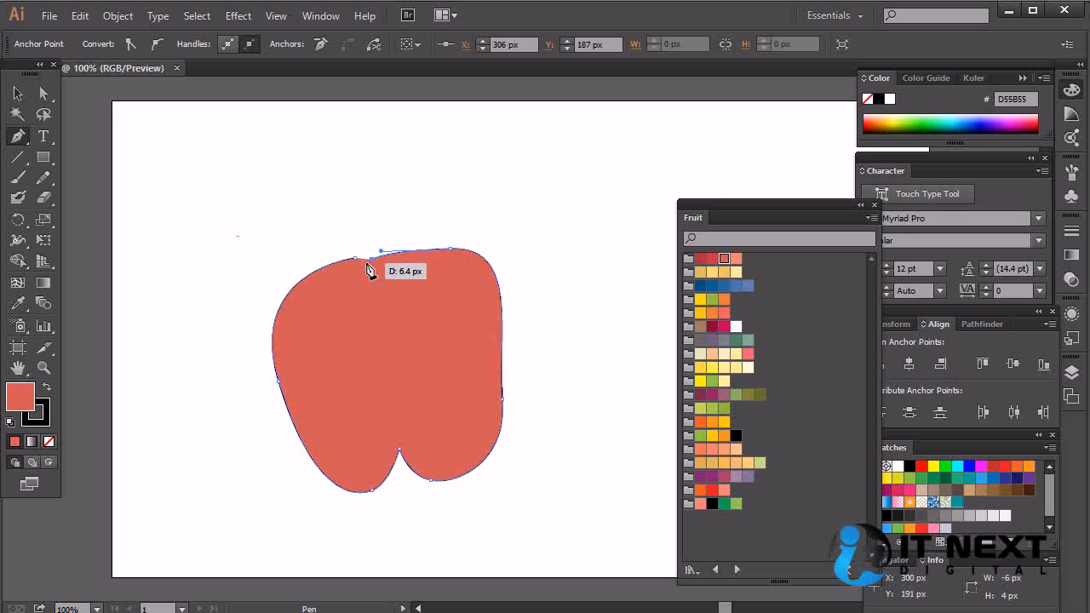
pyautogui.click(356, 257)
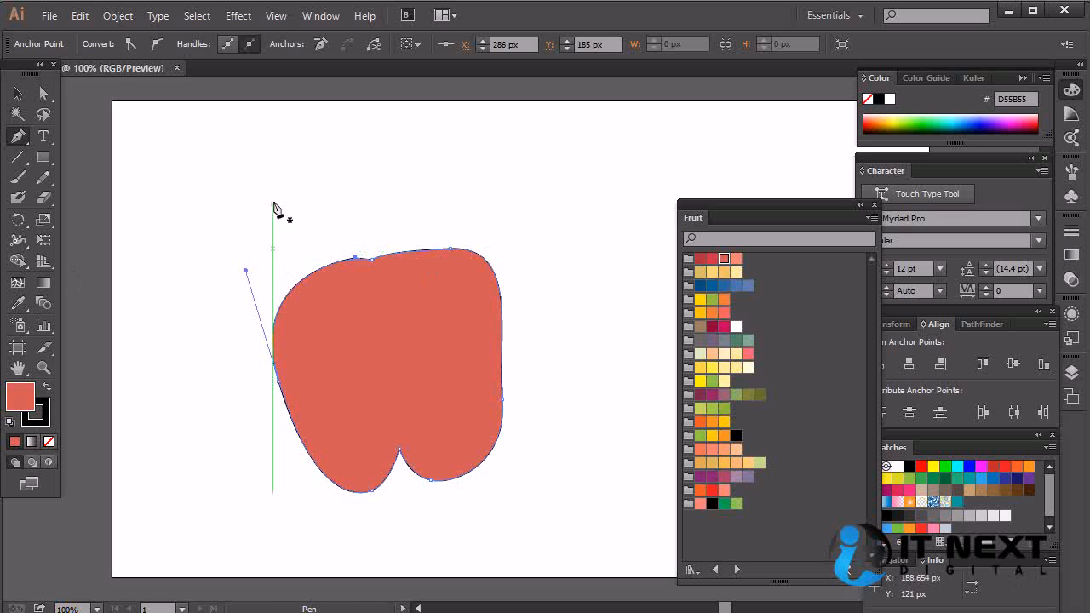
# - Draw a curved, closed stem above the apple body with the Pen tool, about 67 by 94 px
pyautogui.moveTo(325, 189); pyautogui.dragTo(350, 218)
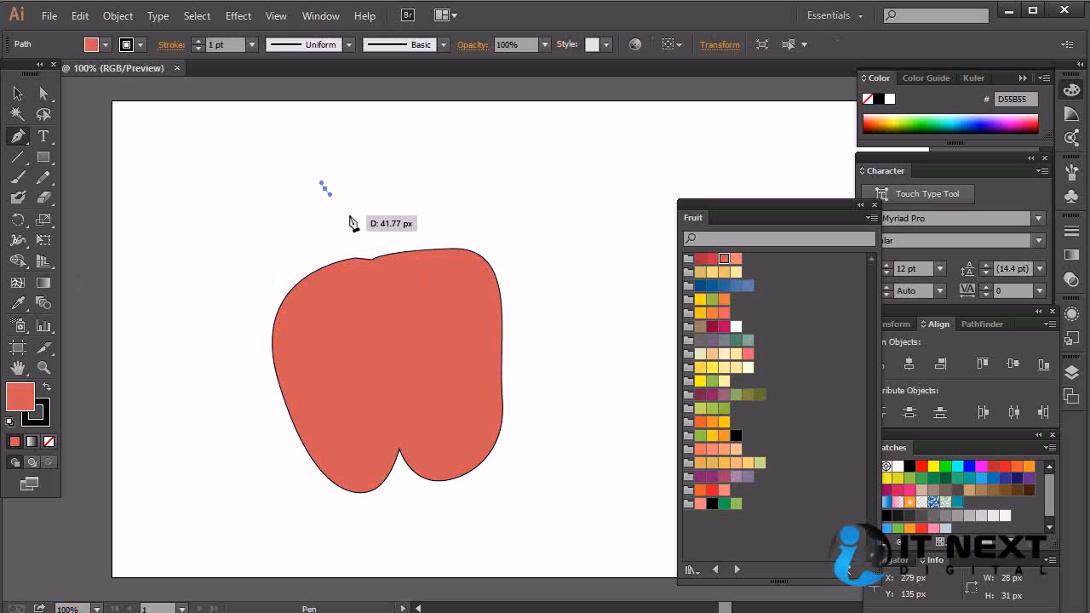
pyautogui.click(373, 254)
pyautogui.moveTo(370, 266); pyautogui.dragTo(330, 196)
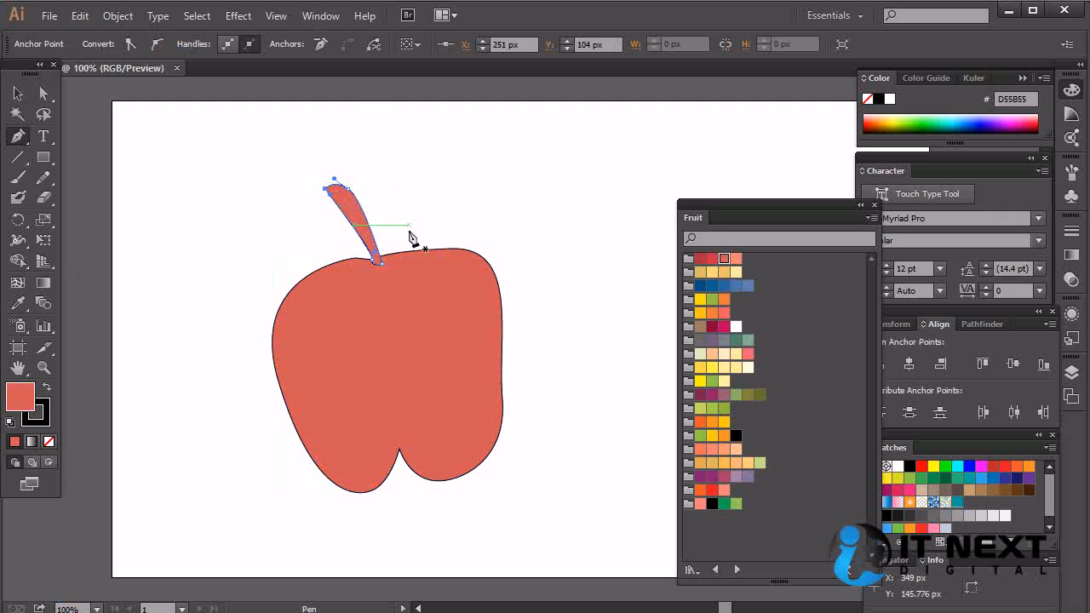
# - Remove the stroke from both the apple body and the stem
pyautogui.press('v')
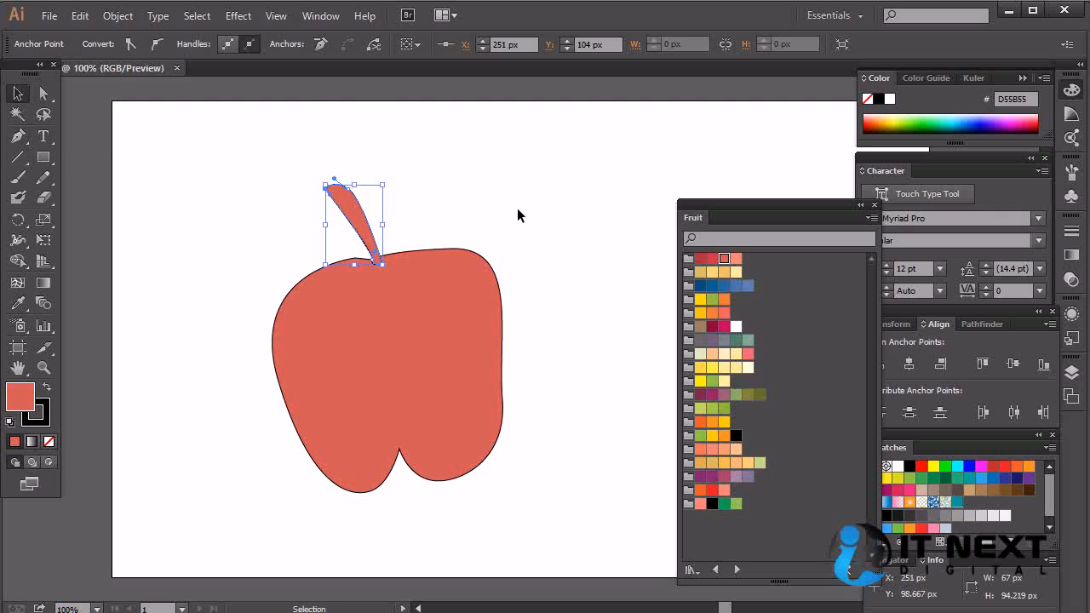
pyautogui.click(517, 208)
pyautogui.click(430, 340)
pyautogui.moveTo(526, 126); pyautogui.dragTo(242, 488)
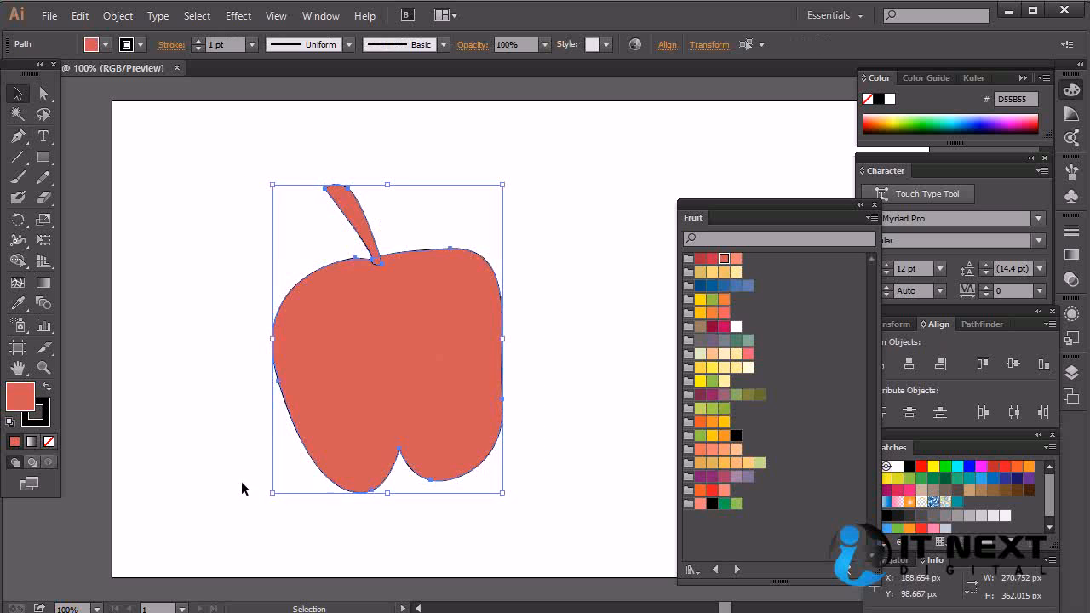
pyautogui.click(37, 417)
pyautogui.press('/')
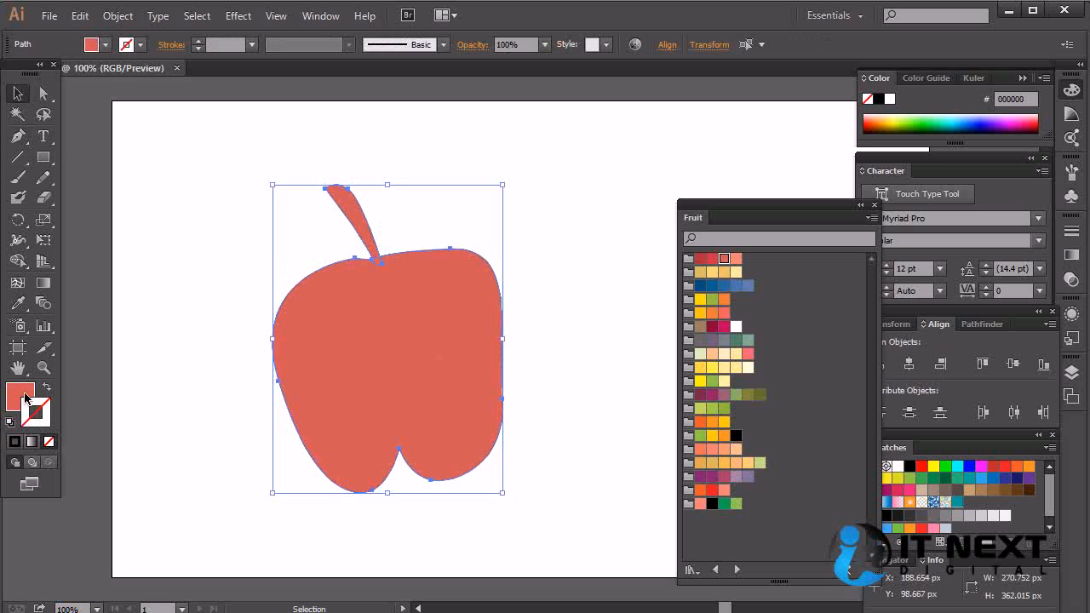
pyautogui.click(26, 398)
pyautogui.click(569, 271)
# - Reshape the apple body's upper edge by pulling its middle anchor down into a notch and lowering the anchor left of it
pyautogui.click(428, 311)
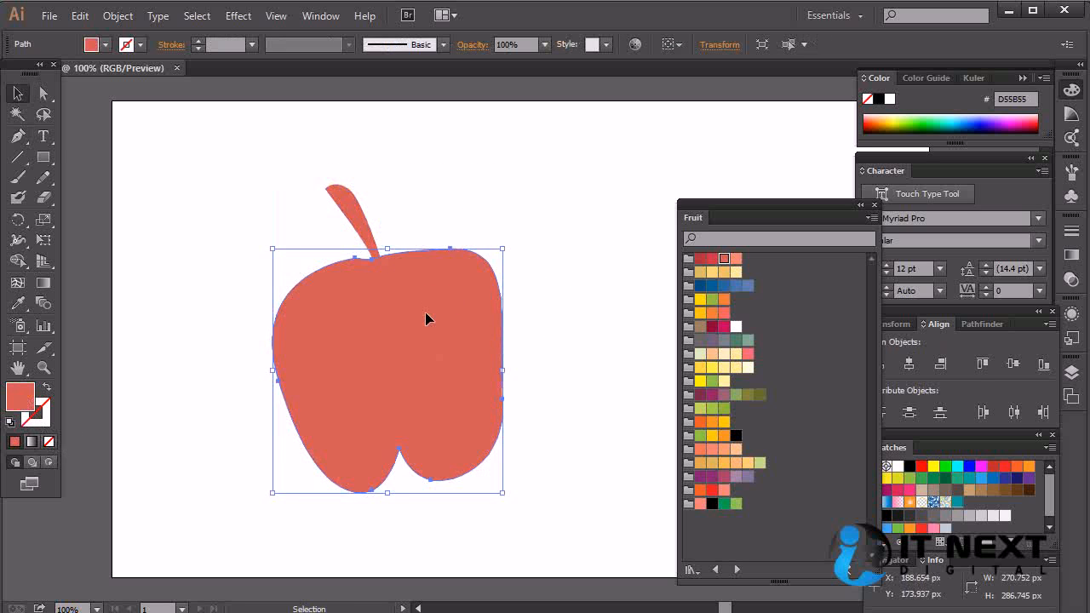
pyautogui.hotkey('ctrl', '=')
pyautogui.hotkey('ctrl', '=')
pyautogui.moveTo(425, 311); pyautogui.dragTo(576, 412)
pyautogui.press('a')
pyautogui.click(375, 281)
pyautogui.moveTo(372, 285); pyautogui.dragTo(396, 323)
pyautogui.click(342, 279)
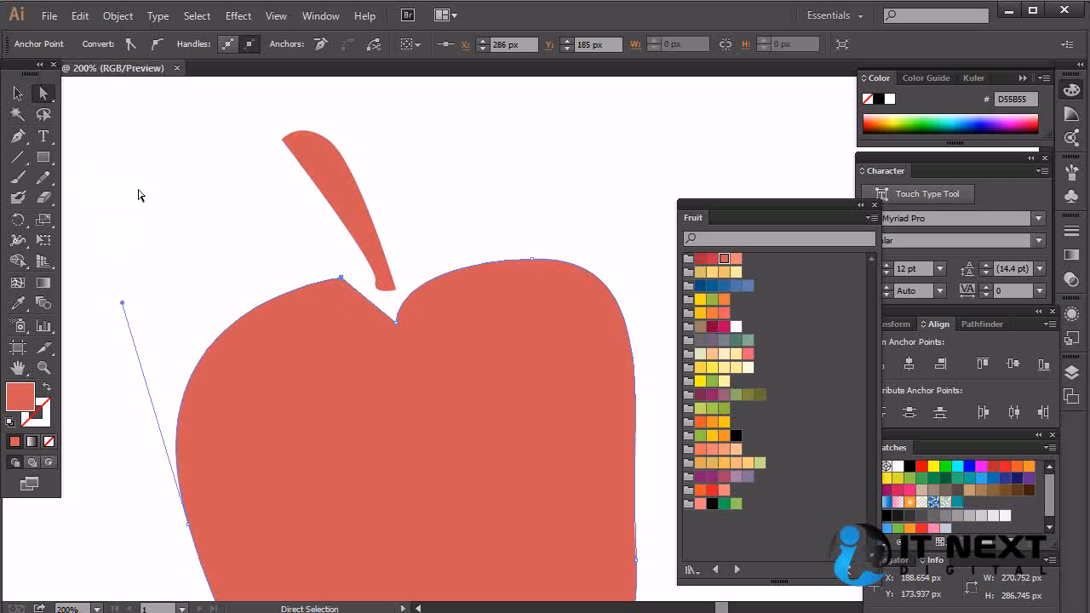
pyautogui.press('p')
pyautogui.moveTo(341, 278)
pyautogui.mouseDown()
pyautogui.moveTo(359, 278)
pyautogui.moveTo(303, 281)
pyautogui.moveTo(326, 279)
pyautogui.moveTo(332, 291)
pyautogui.mouseUp()
pyautogui.click(362, 231)
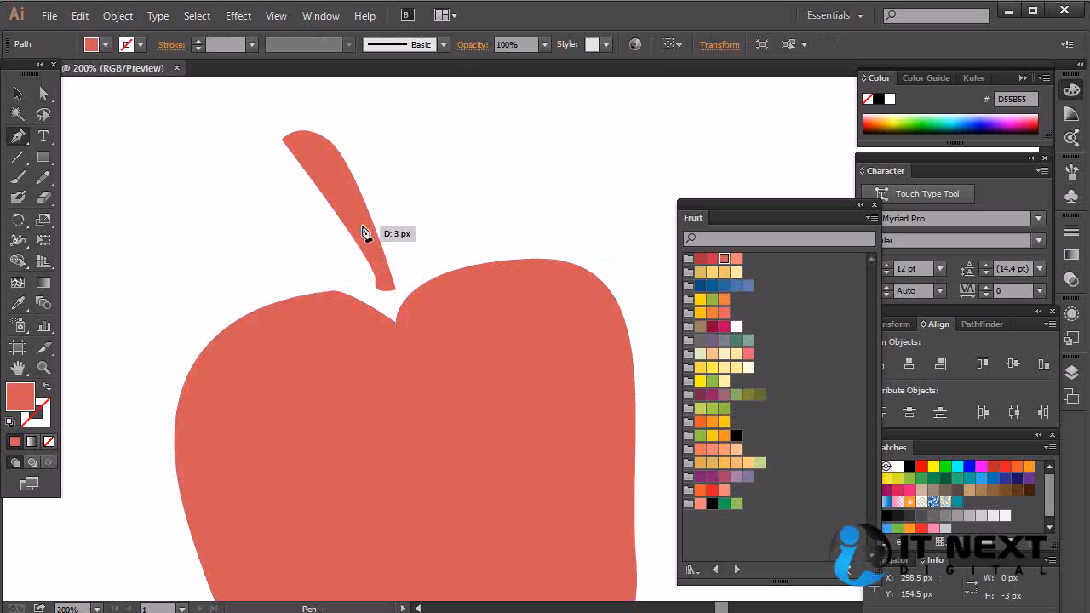
pyautogui.keyDown('ctrl'); pyautogui.click(351, 205); pyautogui.keyUp('ctrl')
pyautogui.moveTo(353, 203); pyautogui.dragTo(362, 229)
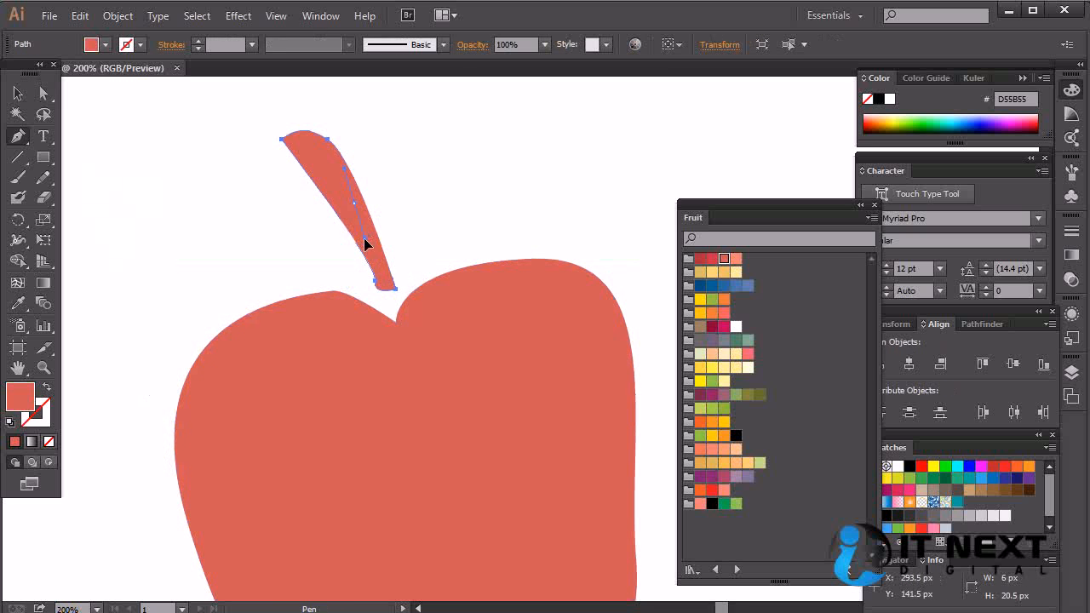
pyautogui.hotkey('ctrl', 'z')
# - Move the stem down so its base sits in the notch at the top of the apple
pyautogui.click(18, 94)
pyautogui.moveTo(354, 211); pyautogui.dragTo(368, 252)
pyautogui.click(581, 202)
# - Draw a tall, closed highlight shape with the Pen tool inside the apple's left half, about 100 by 221 px
pyautogui.moveTo(492, 382); pyautogui.dragTo(479, 269)
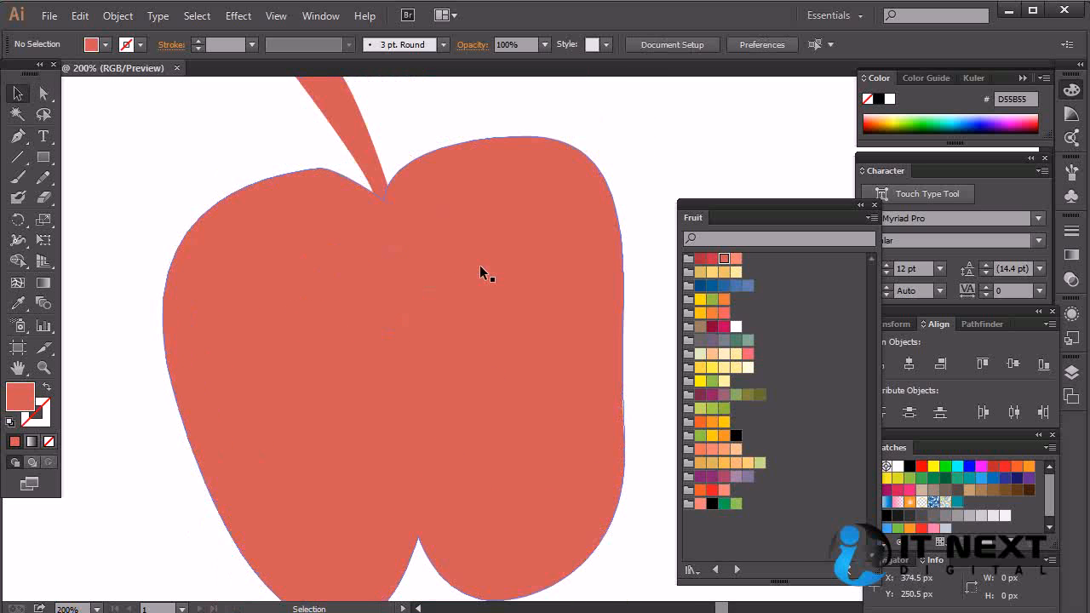
pyautogui.moveTo(559, 273)
pyautogui.mouseDown()
pyautogui.moveTo(548, 327)
pyautogui.moveTo(551, 263)
pyautogui.mouseUp()
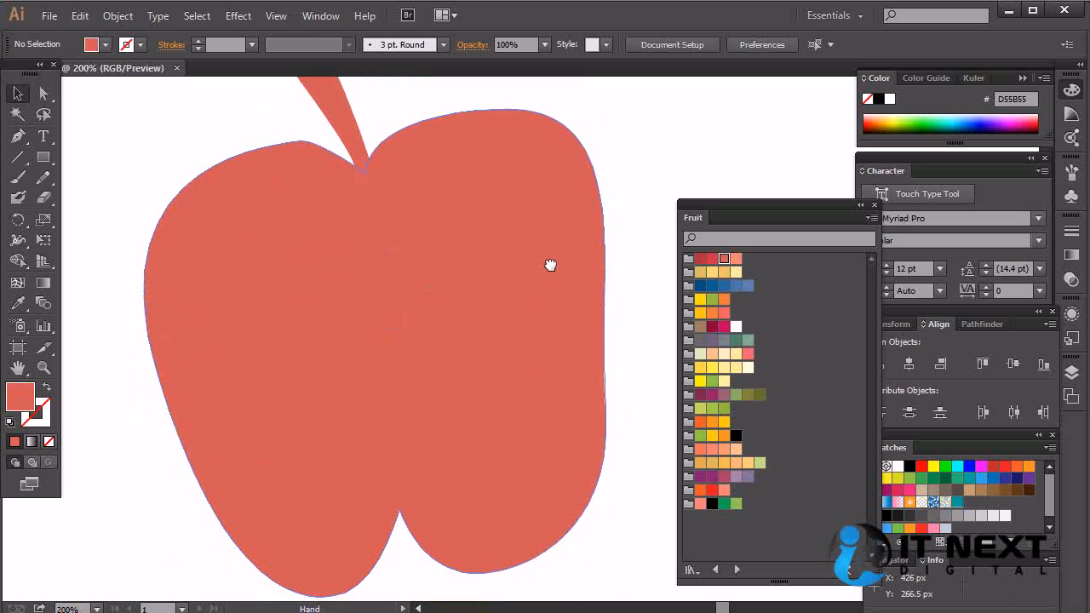
pyautogui.click(504, 279)
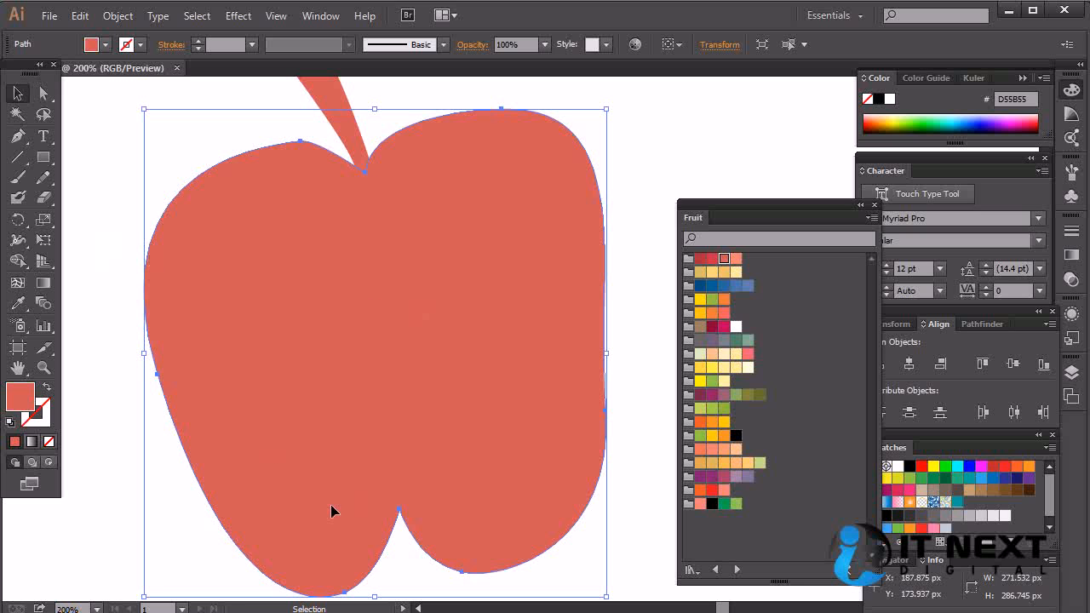
pyautogui.press('p')
pyautogui.moveTo(186, 265); pyautogui.dragTo(166, 333)
pyautogui.moveTo(264, 530); pyautogui.dragTo(308, 260)
pyautogui.moveTo(301, 200); pyautogui.dragTo(294, 179)
pyautogui.moveTo(260, 180); pyautogui.dragTo(220, 181)
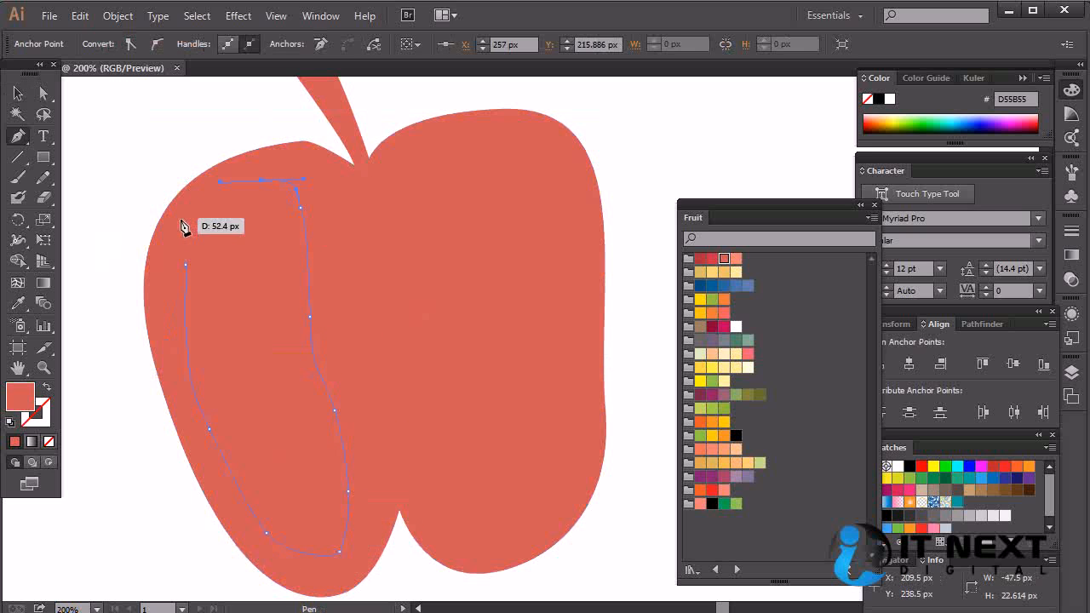
pyautogui.moveTo(180, 224); pyautogui.dragTo(190, 269)
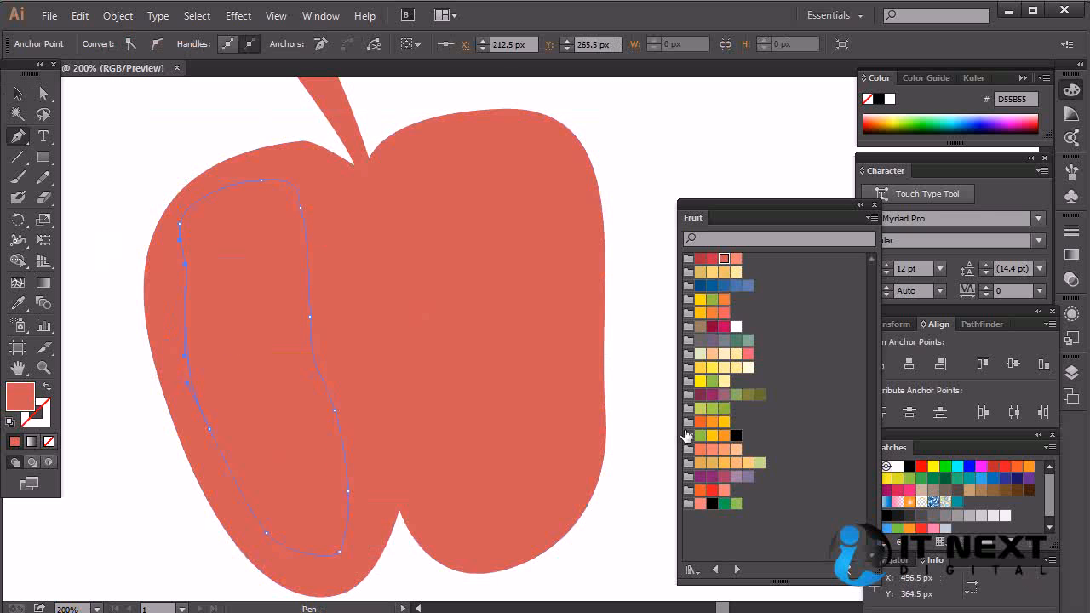
# - Fill the highlight shape with the light salmon Fruit swatch C=0 M=60 Y=53 K=0 and deselect it
pyautogui.click(735, 259)
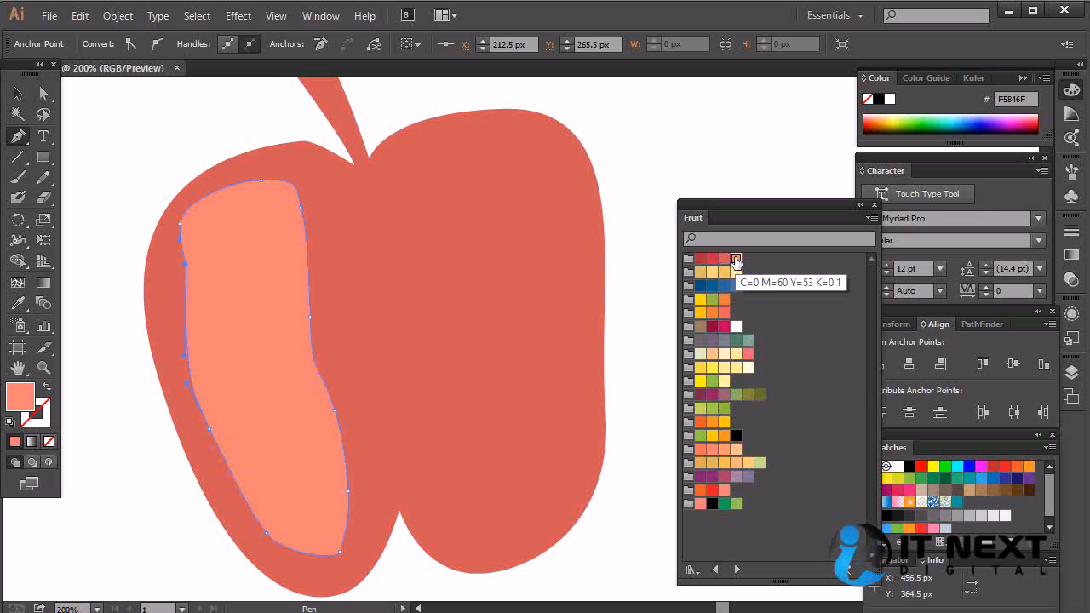
pyautogui.click(17, 94)
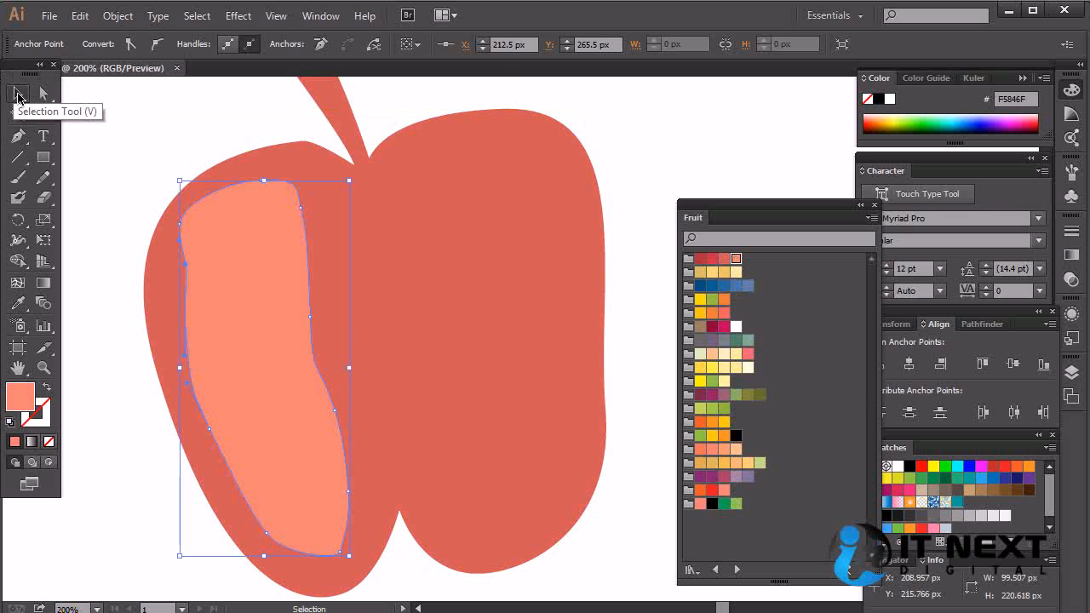
pyautogui.click(718, 163)
pyautogui.hotkey('ctrl', '-')
pyautogui.hotkey('ctrl', '-')
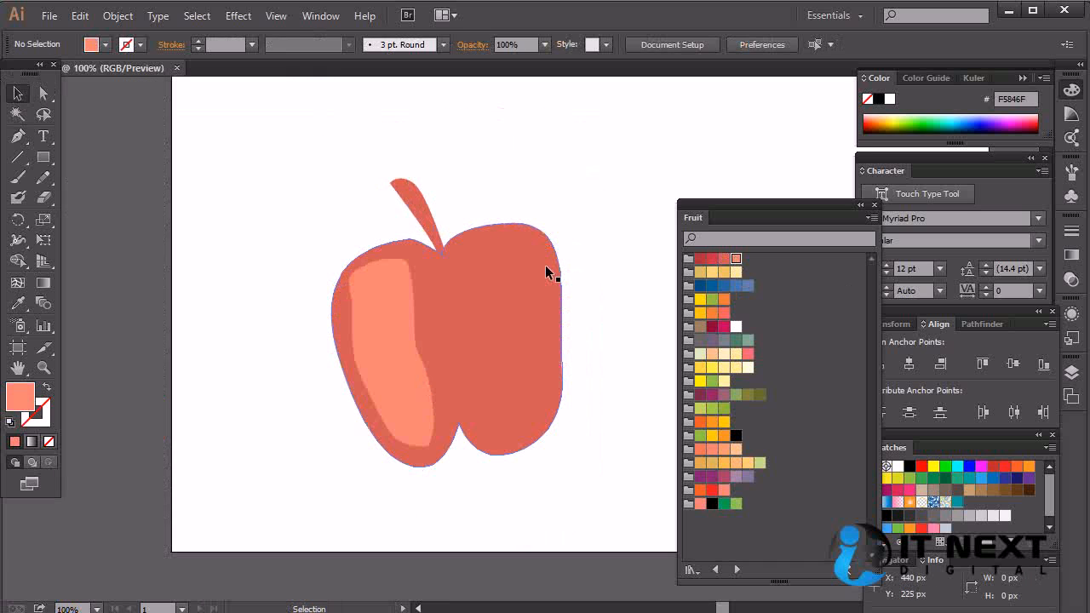
# - Set the highlight shape's blending mode to Soft Light, moving the Fruit library clear of the other controls
pyautogui.click(401, 363)
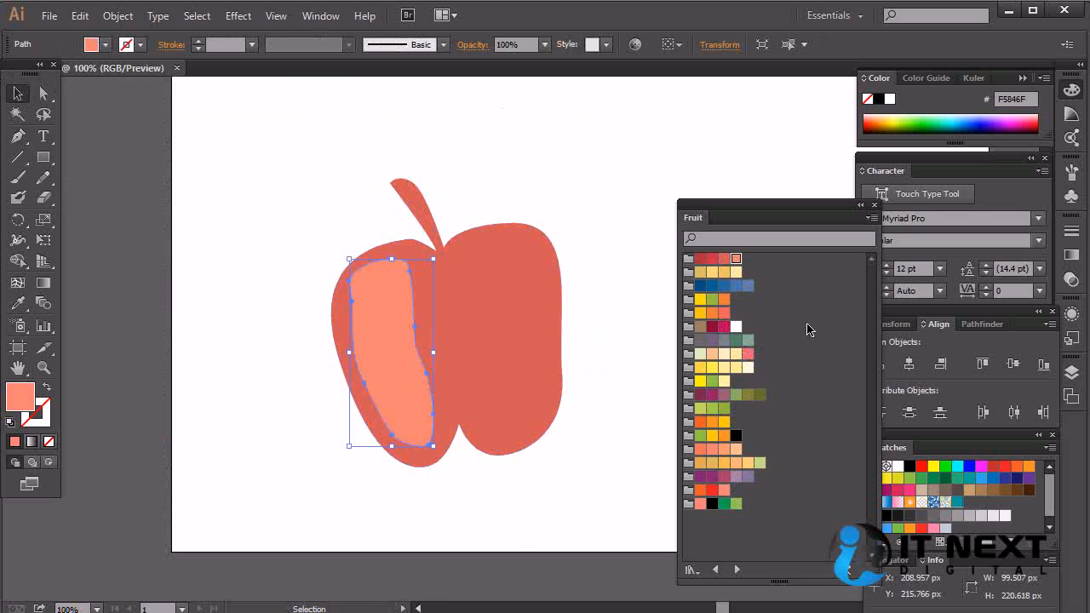
pyautogui.moveTo(803, 218); pyautogui.dragTo(769, 197)
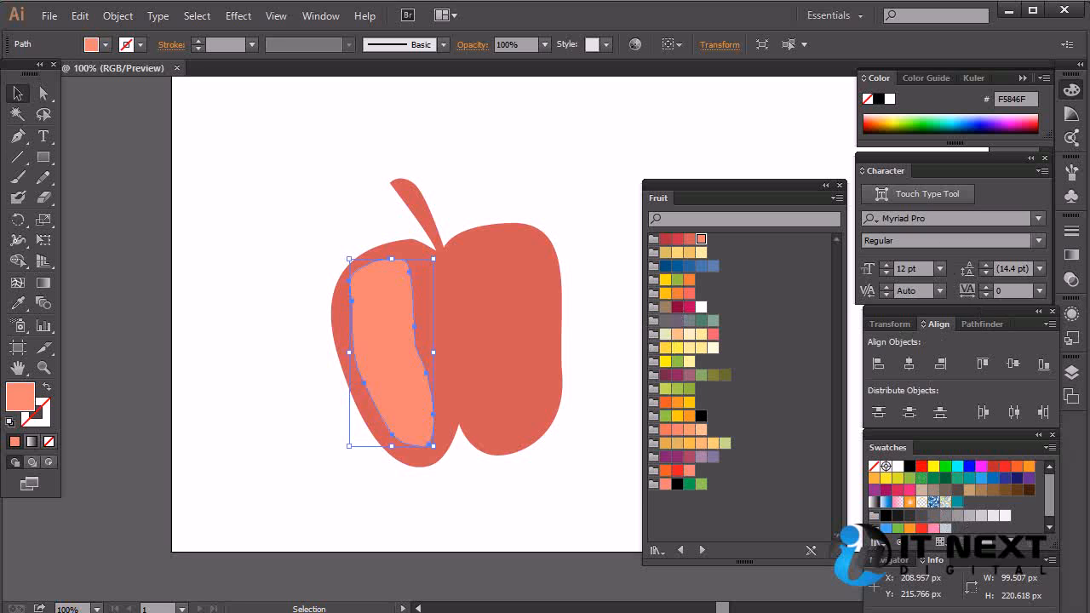
pyautogui.click(1075, 372)
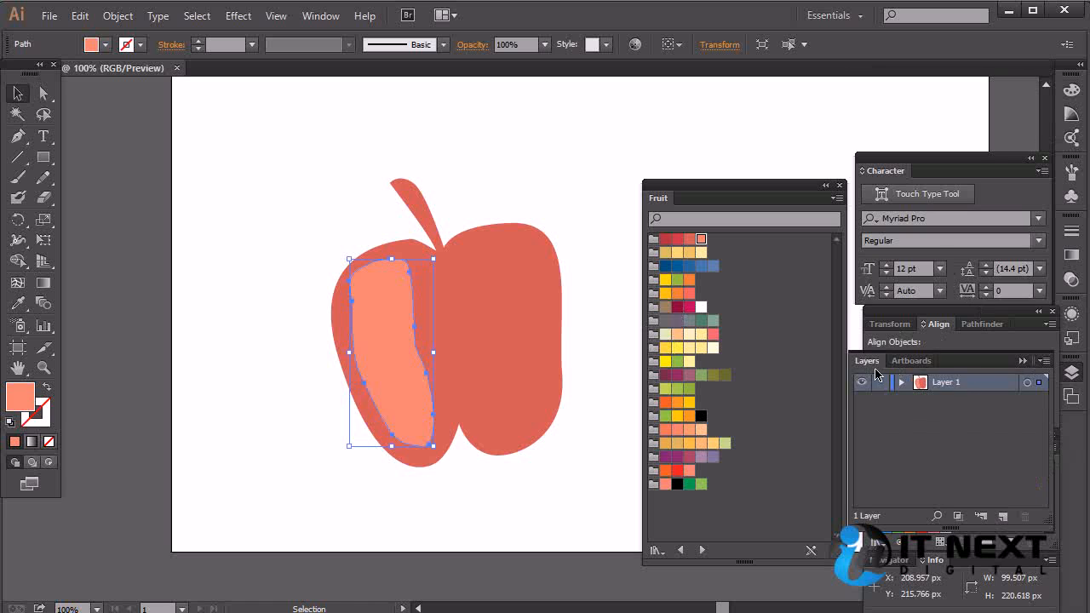
pyautogui.click(1073, 280)
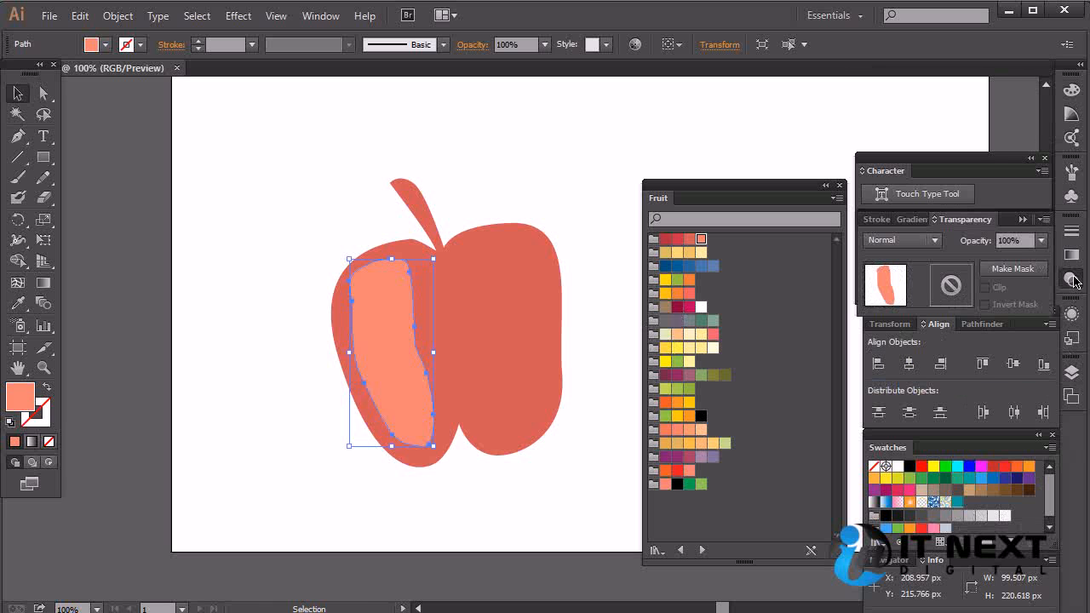
pyautogui.click(918, 240)
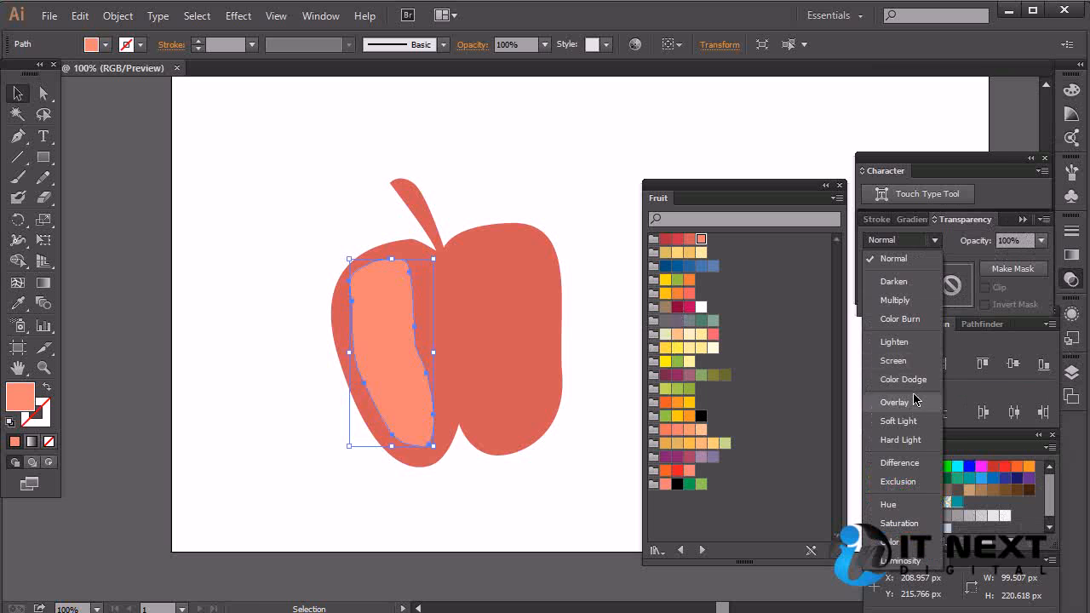
pyautogui.click(915, 420)
pyautogui.click(562, 217)
pyautogui.click(409, 360)
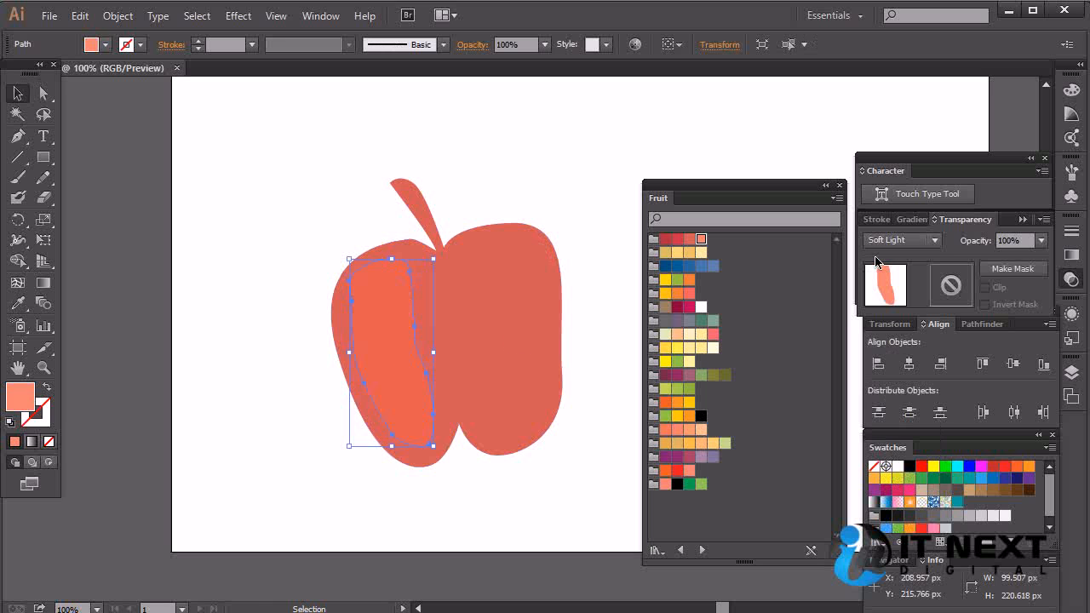
# - Try 50% opacity and the Screen blending mode on the highlight shape in the apple's left half
pyautogui.click(1042, 241)
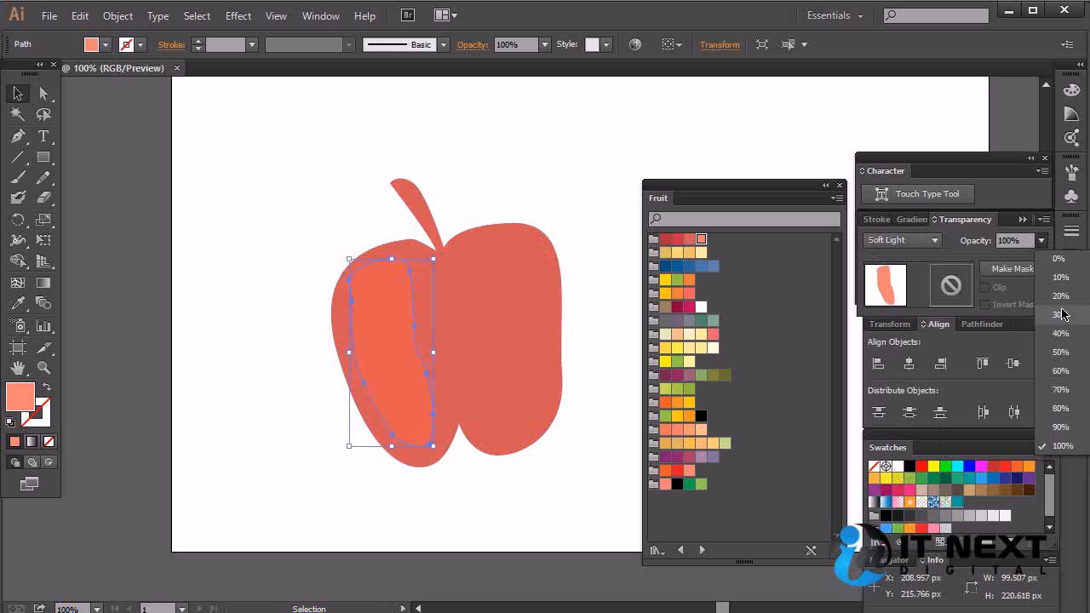
pyautogui.click(1063, 353)
pyautogui.click(556, 208)
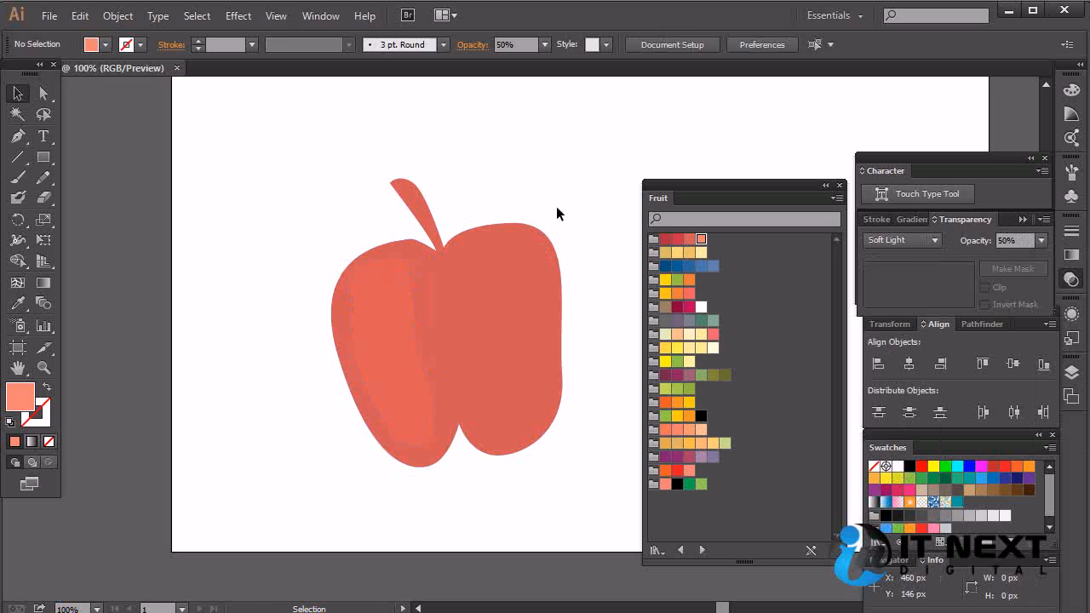
pyautogui.click(379, 325)
pyautogui.click(913, 241)
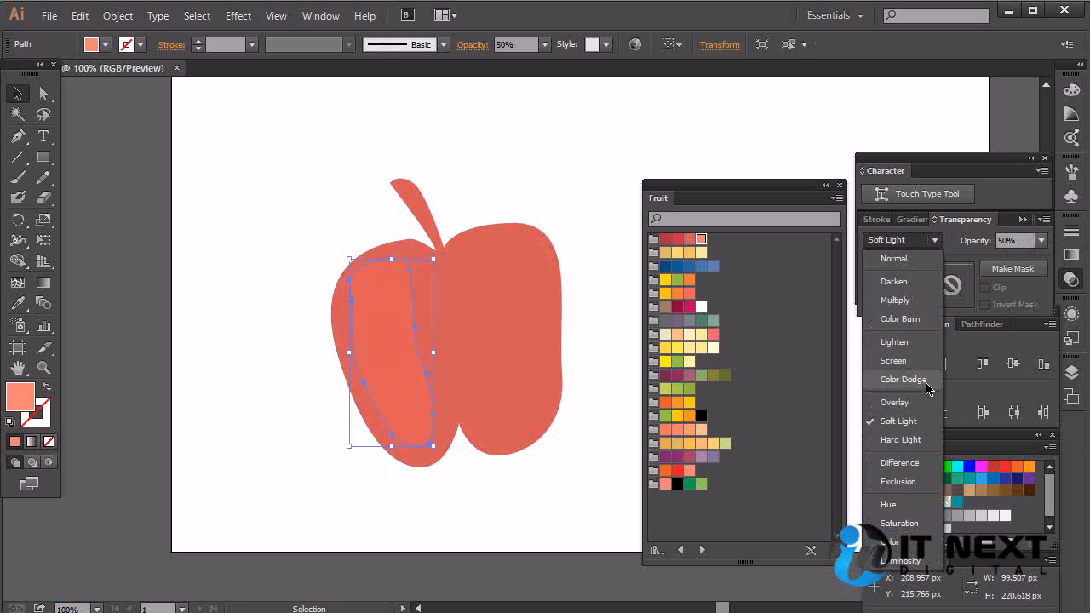
pyautogui.click(893, 361)
pyautogui.click(635, 309)
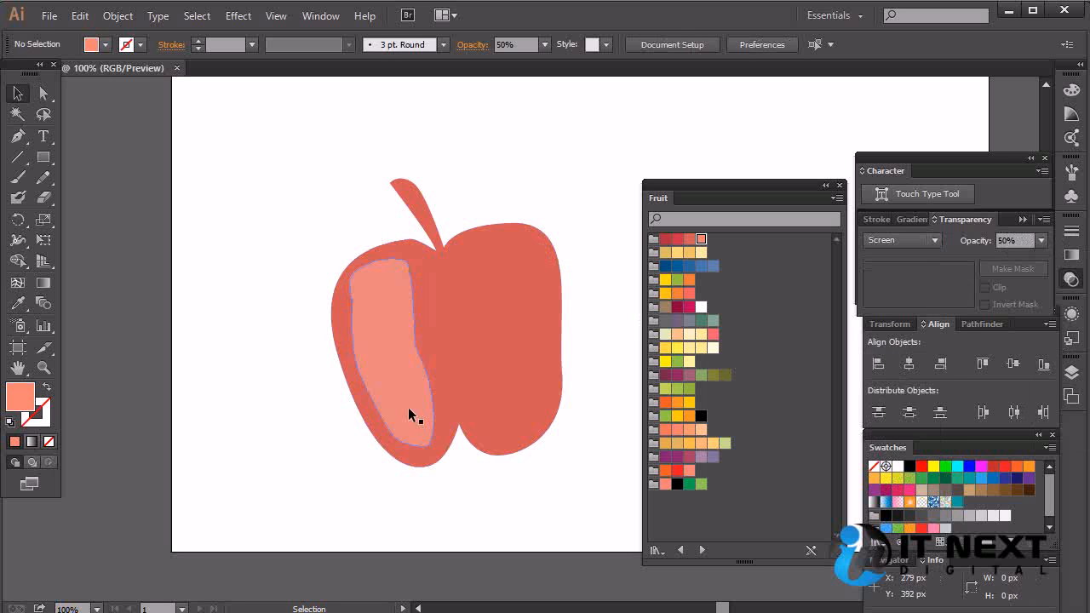
# - Delete the highlight shape from the apple's left half
pyautogui.click(394, 383)
pyautogui.click(670, 132)
pyautogui.click(411, 337)
pyautogui.press('Delete')
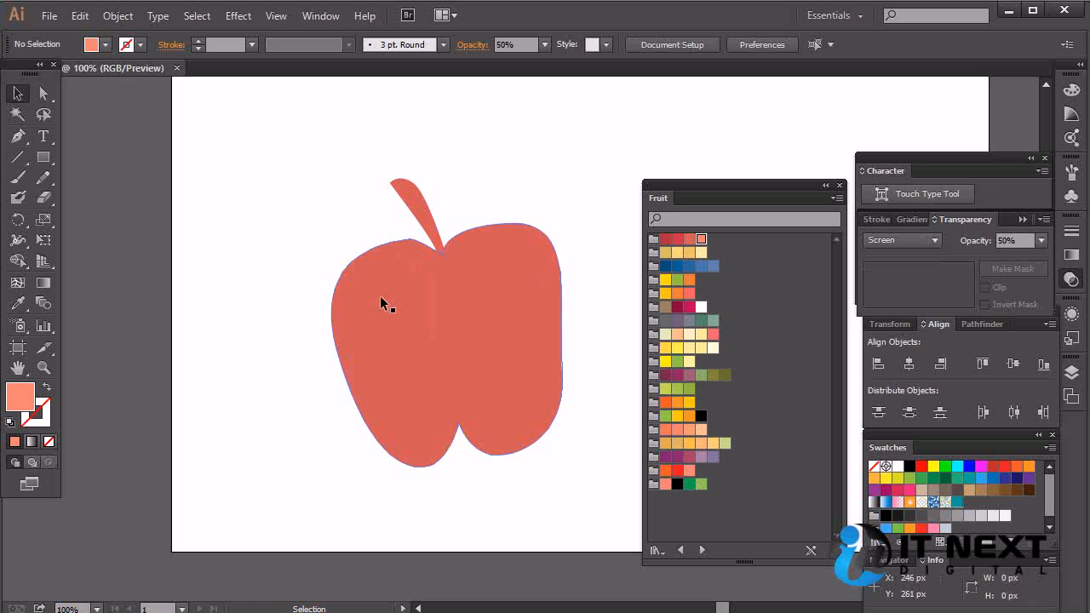
# - Draw a narrower closed highlight with the Pen tool along the apple's left side, about 85 by 228 px, and deselect it
pyautogui.press('p')
pyautogui.moveTo(370, 267); pyautogui.dragTo(353, 322)
pyautogui.moveTo(402, 448); pyautogui.dragTo(417, 456)
pyautogui.click(424, 452)
pyautogui.moveTo(394, 352); pyautogui.dragTo(397, 311)
pyautogui.click(390, 276)
pyautogui.click(390, 259)
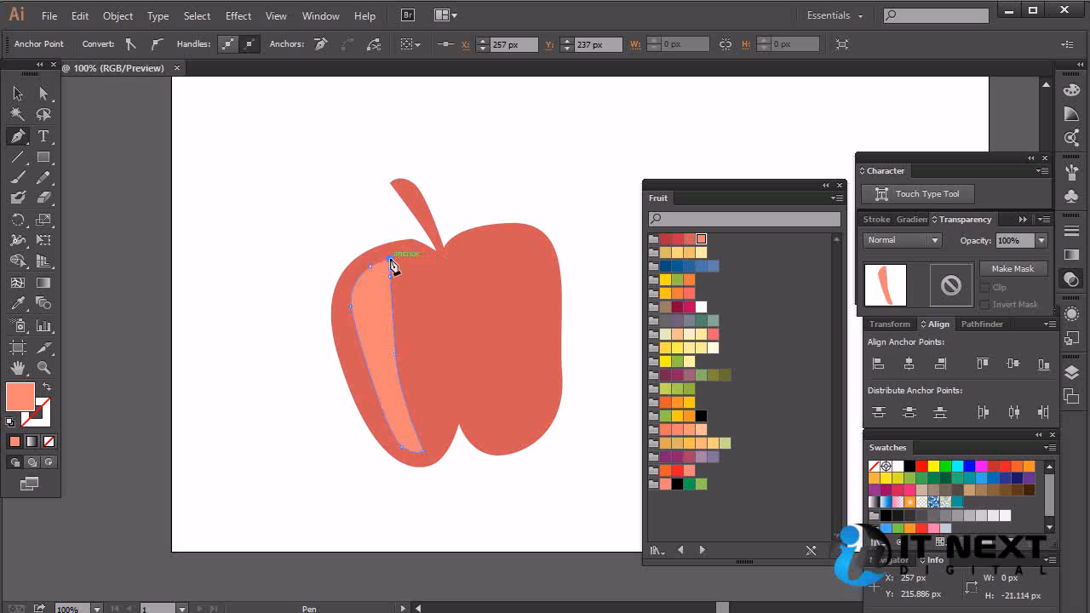
pyautogui.click(369, 266)
pyautogui.press('v')
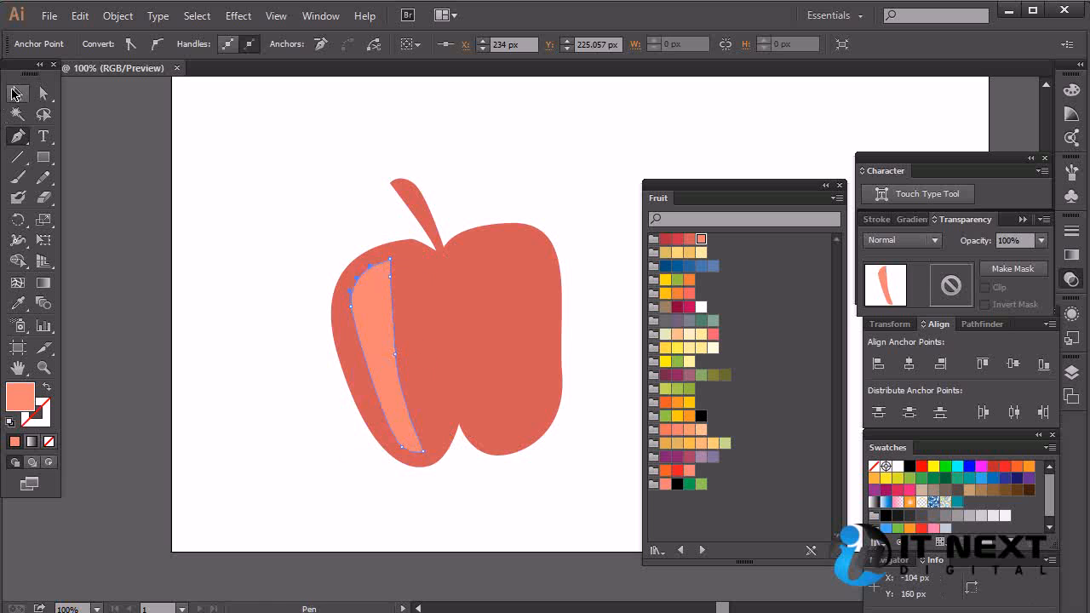
pyautogui.click(296, 155)
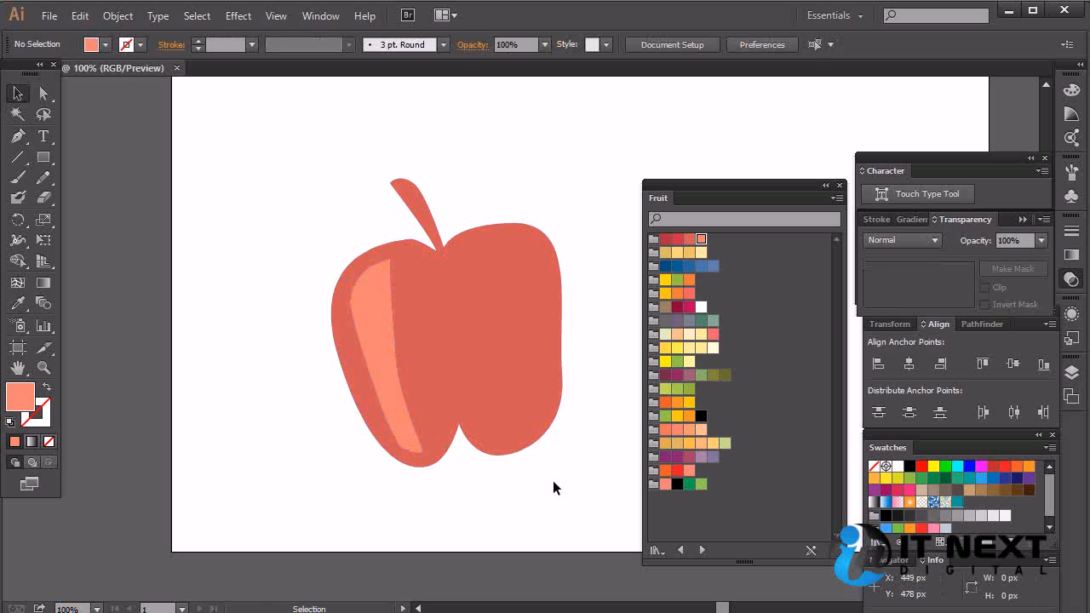
# - Apply a Gaussian Blur with a 12.2 pixel radius to the new highlight, previewing it, and deselect it
pyautogui.click(390, 353)
pyautogui.click(238, 17)
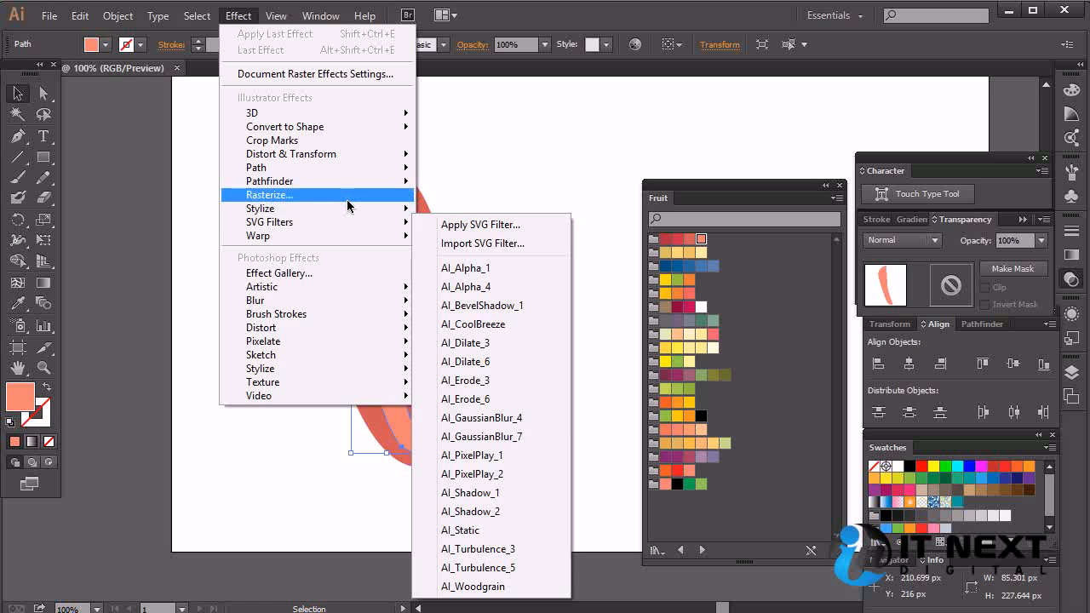
pyautogui.moveTo(347, 213)
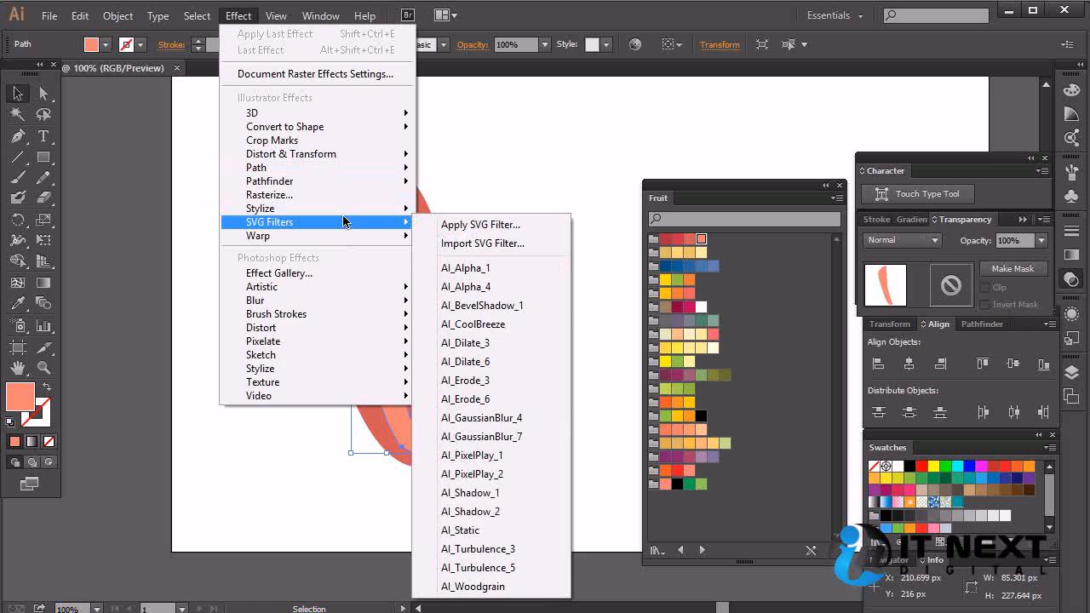
pyautogui.moveTo(343, 214)
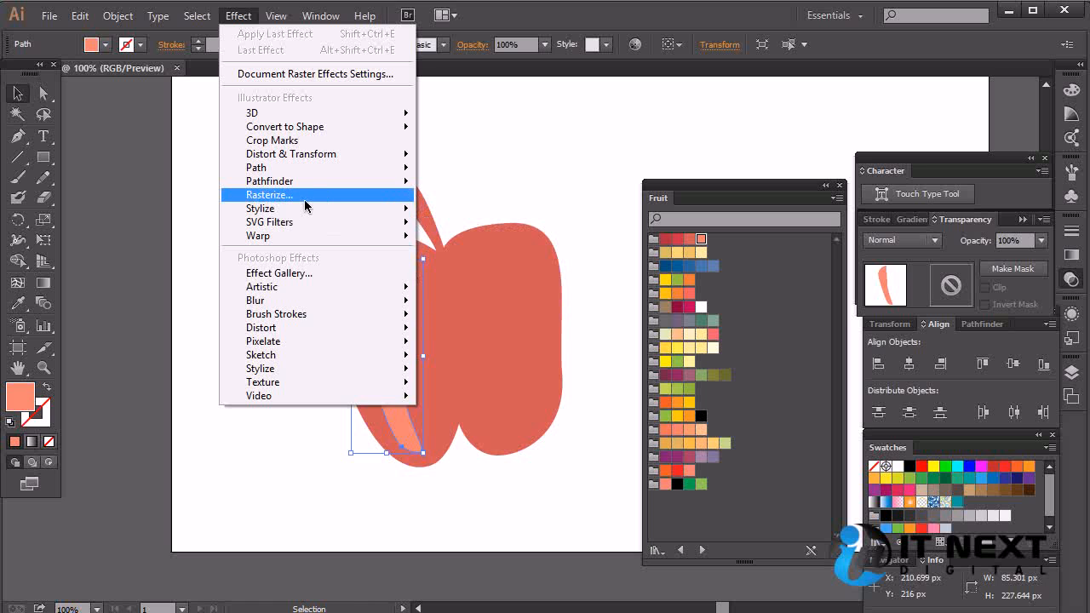
pyautogui.moveTo(349, 186)
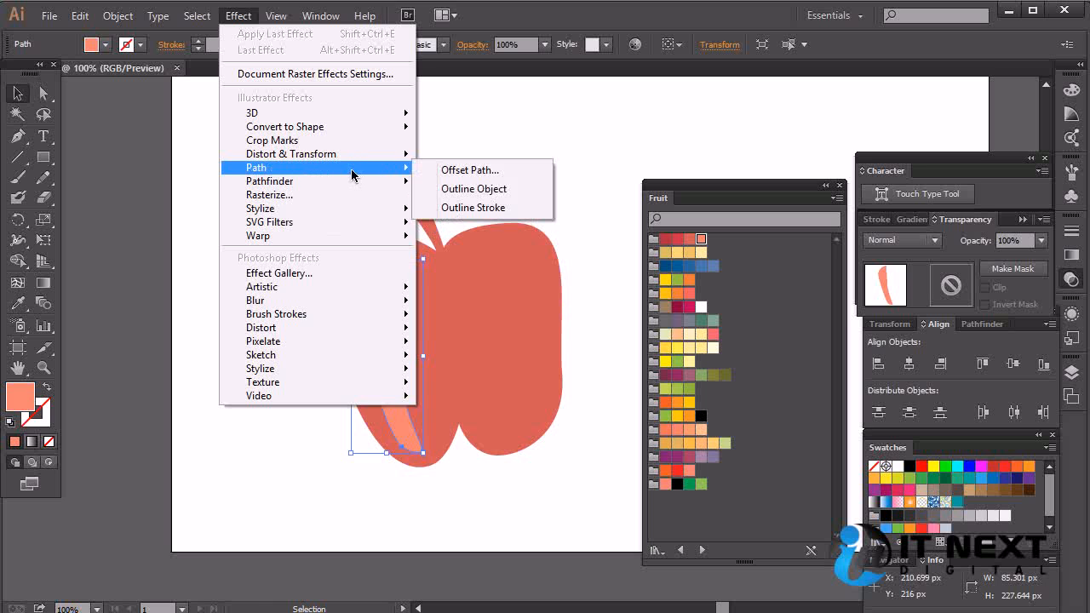
pyautogui.moveTo(378, 303)
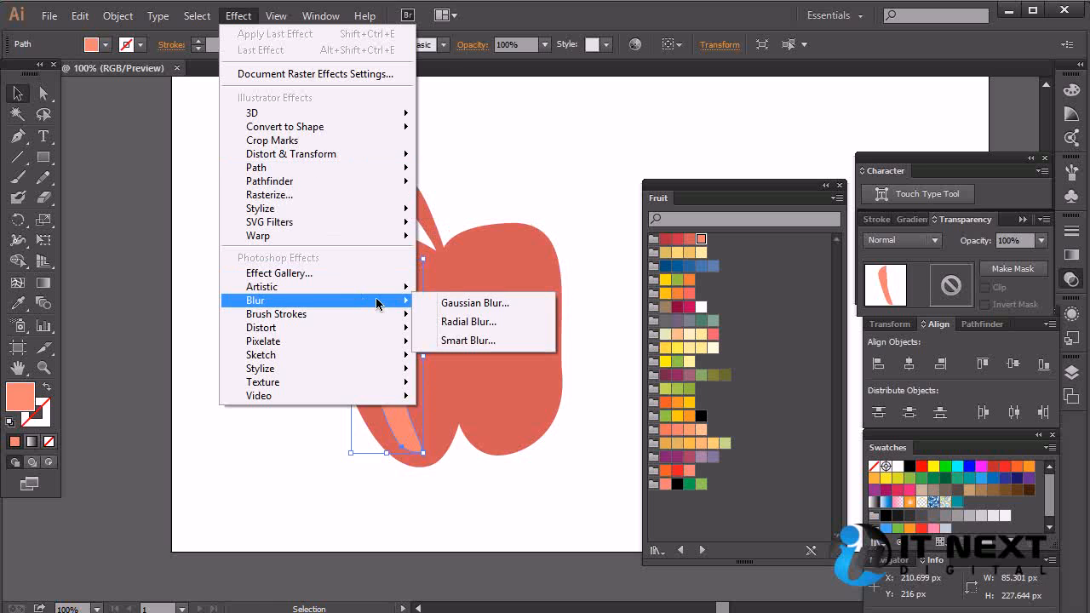
pyautogui.click(511, 304)
pyautogui.click(443, 334)
pyautogui.moveTo(523, 275); pyautogui.dragTo(715, 303)
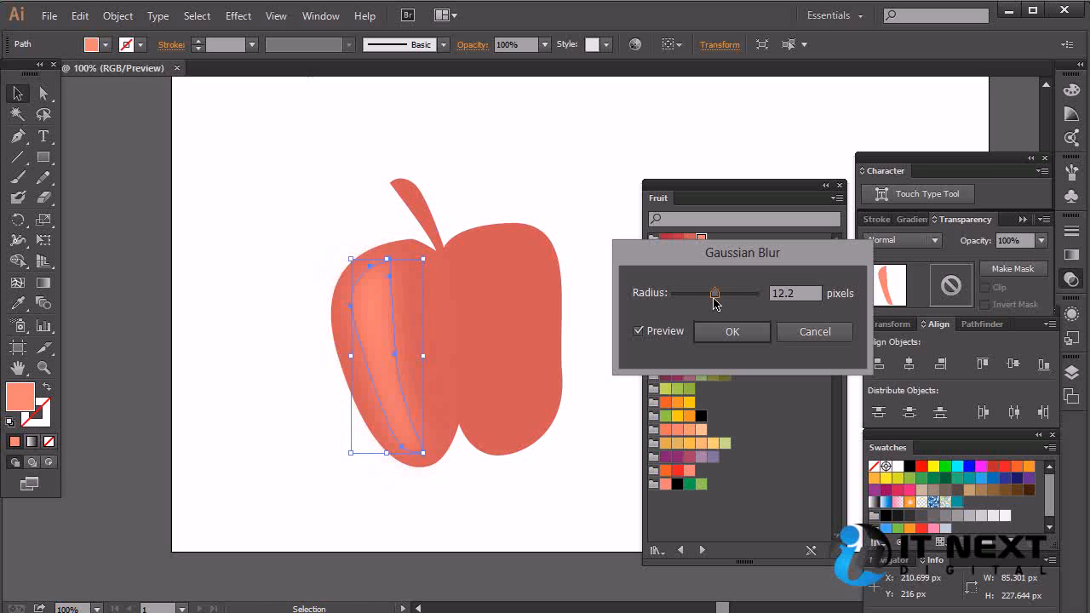
pyautogui.click(722, 339)
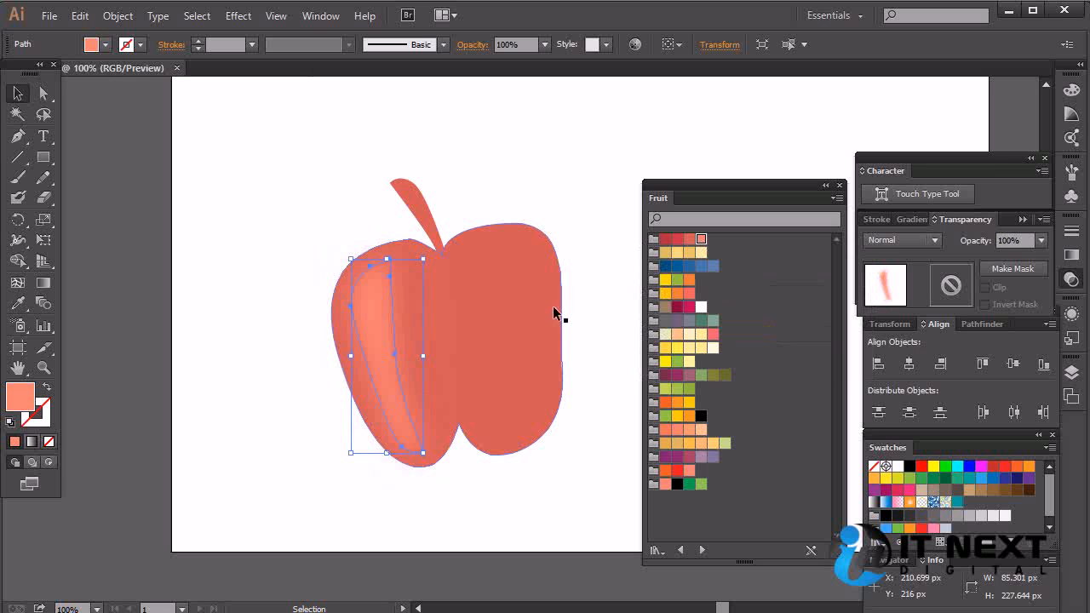
pyautogui.click(566, 209)
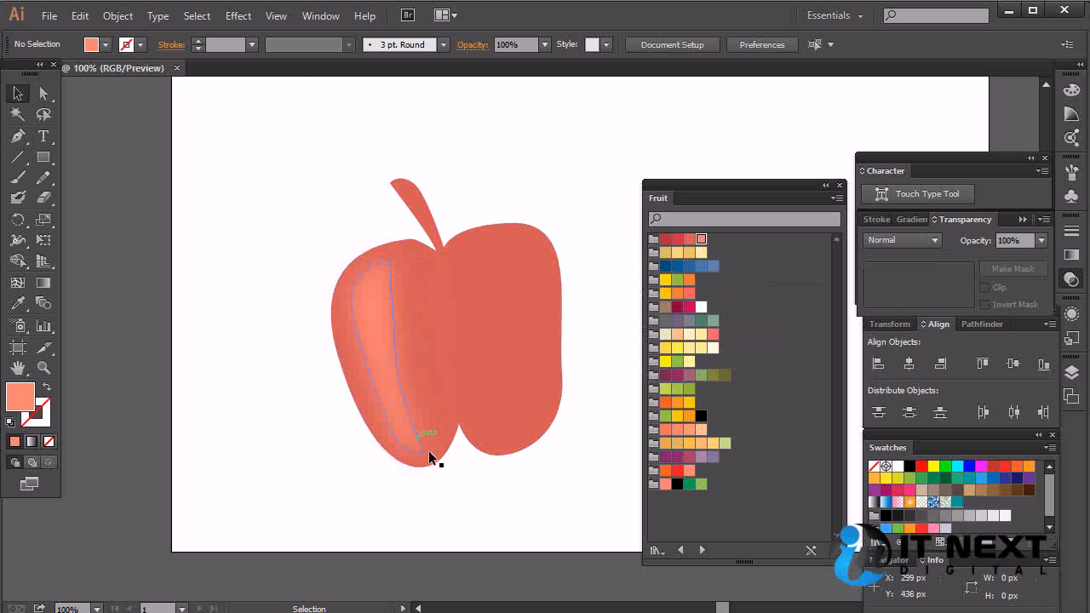
# - Try placing an unmirrored copy of the blurred highlight on the apple's right half, and undo it
pyautogui.click(403, 345)
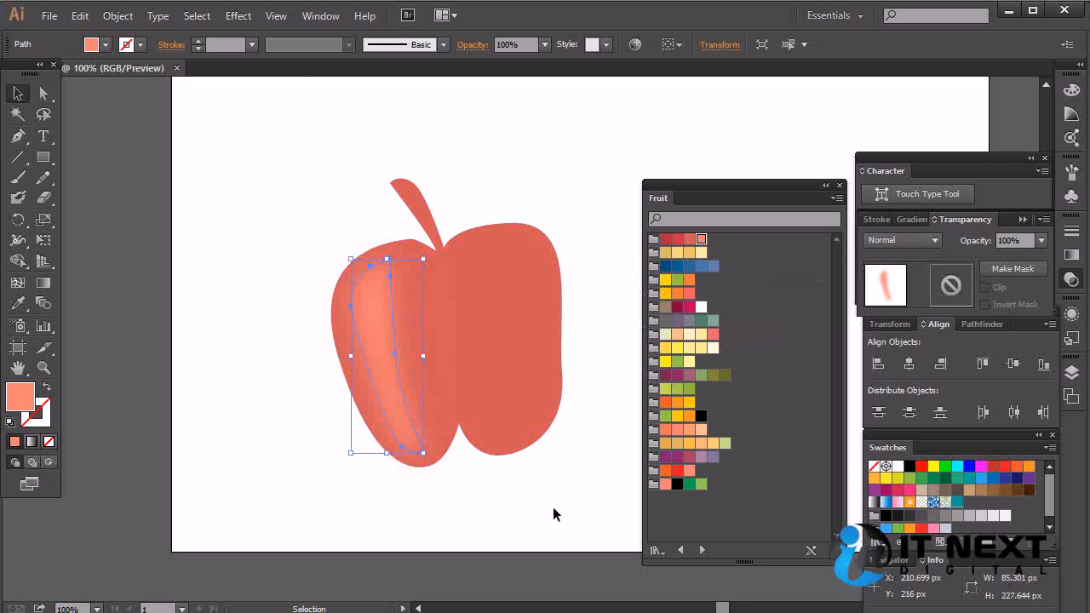
pyautogui.click(553, 507)
pyautogui.click(382, 370)
pyautogui.moveTo(388, 378); pyautogui.dragTo(510, 341)
pyautogui.click(605, 300)
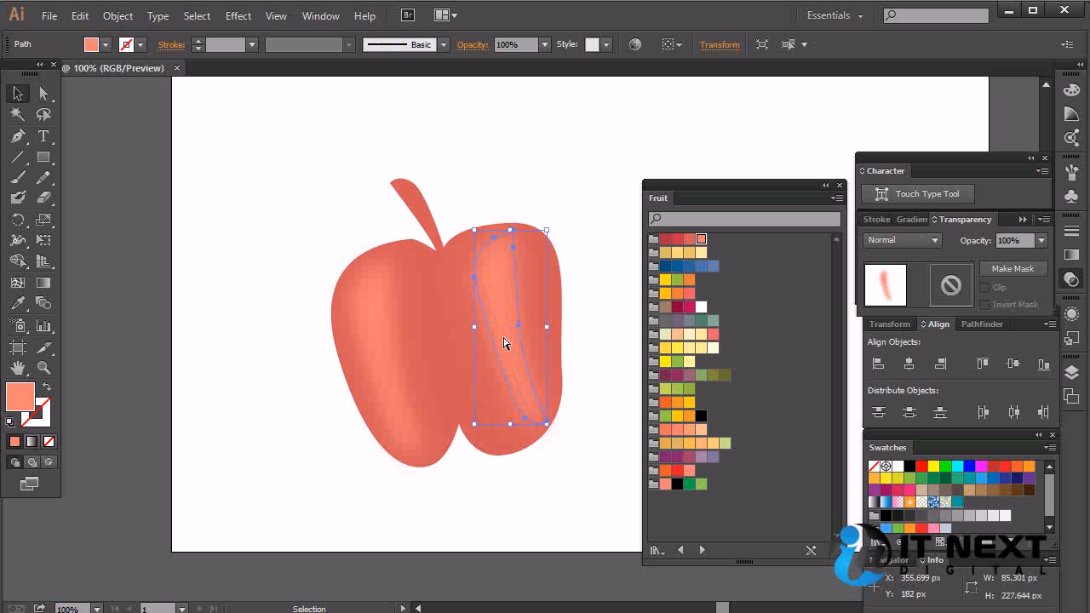
pyautogui.hotkey('ctrl', 'z')
pyautogui.hotkey('ctrl', 'z')
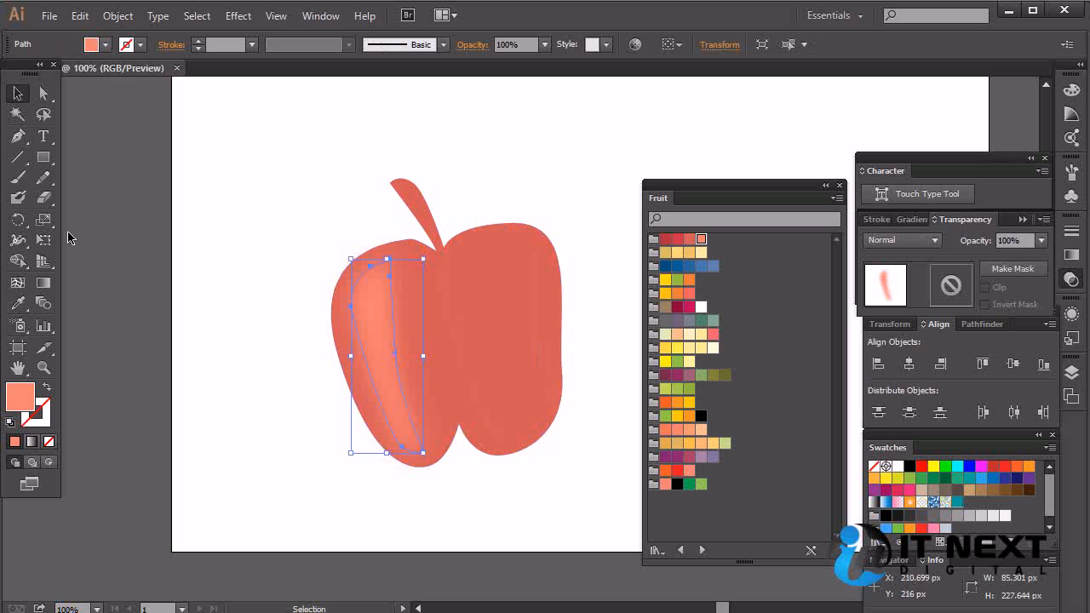
# - Create a mirrored copy of the blurred highlight with the Reflect tool, using the vertical axis
pyautogui.click(44, 222)
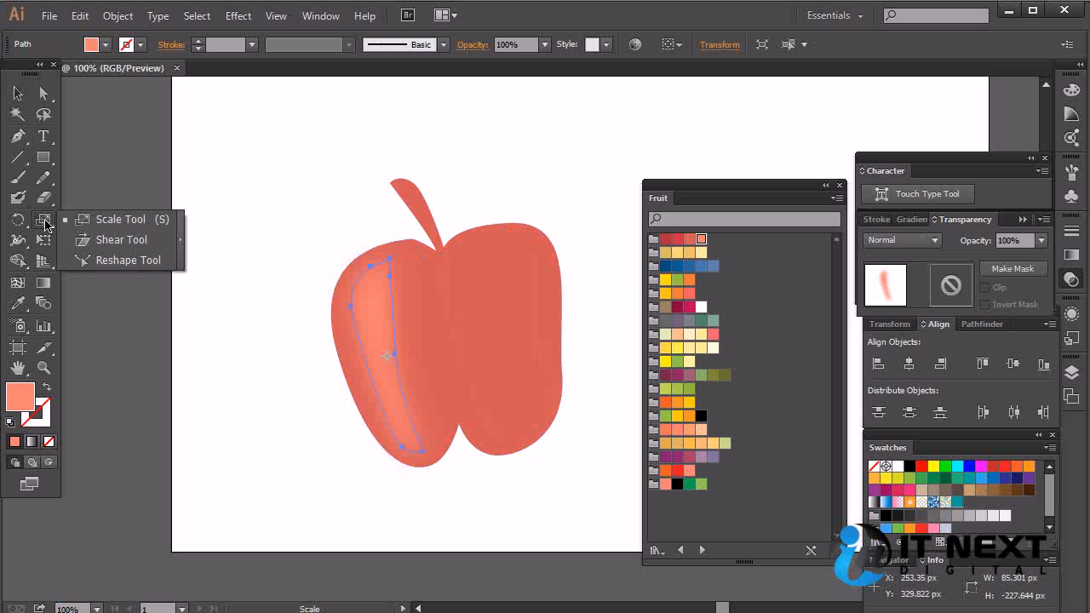
pyautogui.click(21, 222)
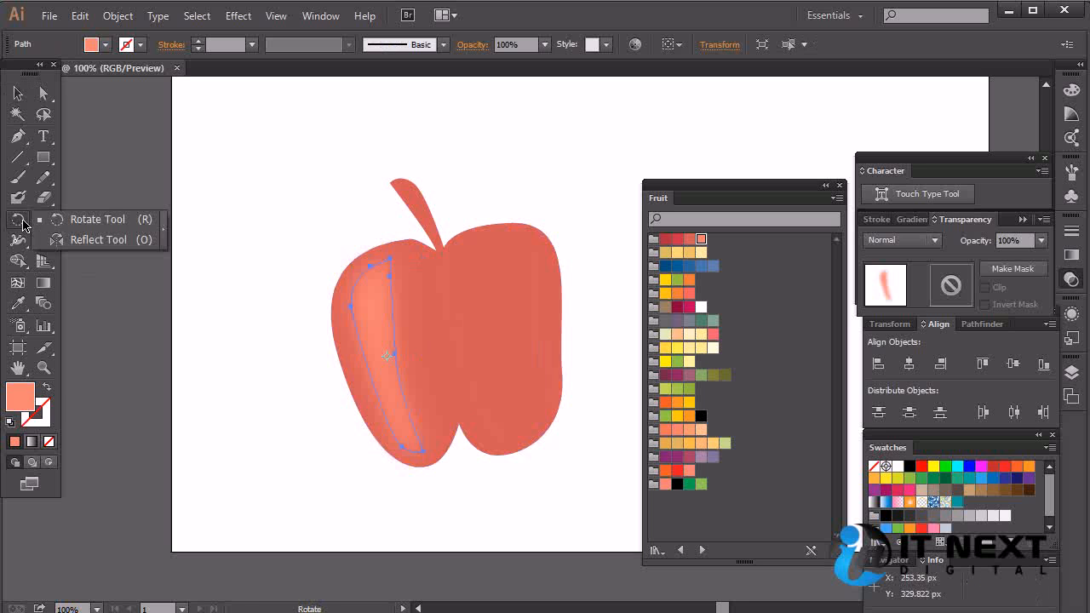
pyautogui.click(98, 239)
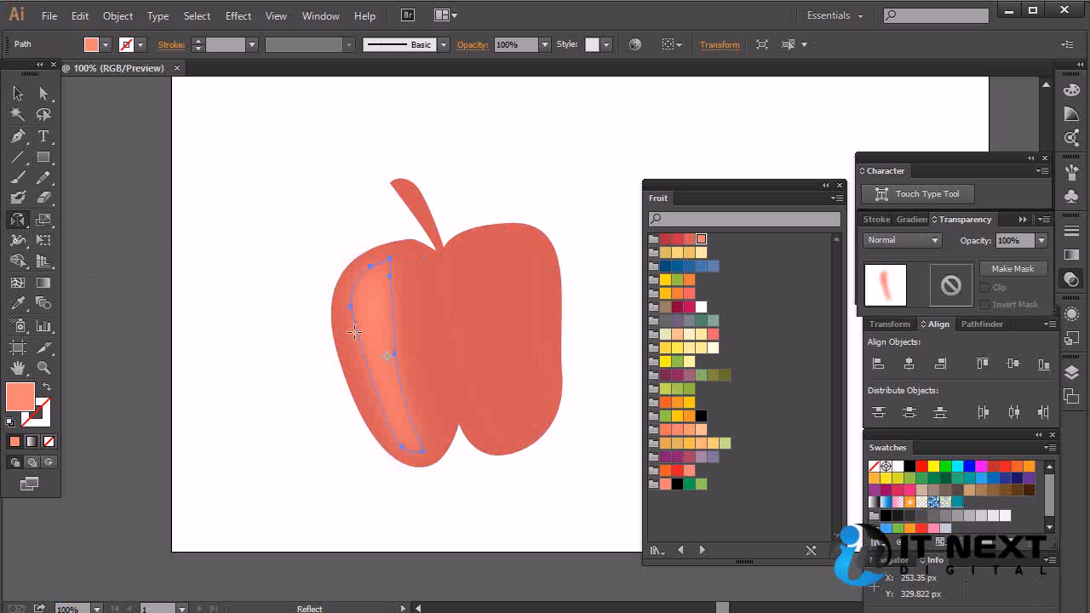
pyautogui.keyDown('alt'); pyautogui.click(393, 353); pyautogui.keyUp('alt')
pyautogui.click(698, 409)
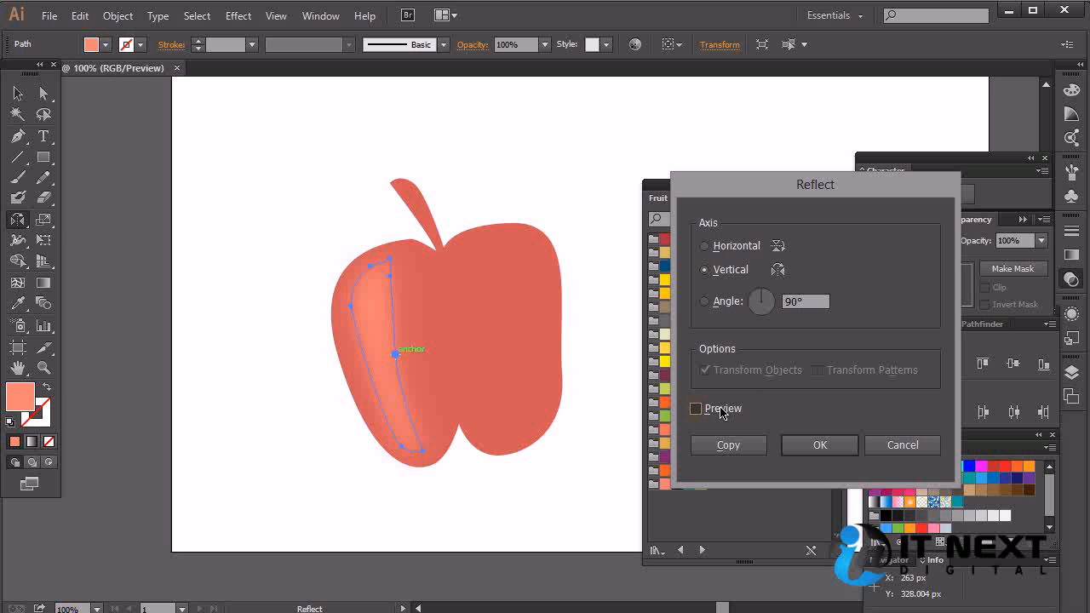
pyautogui.click(726, 445)
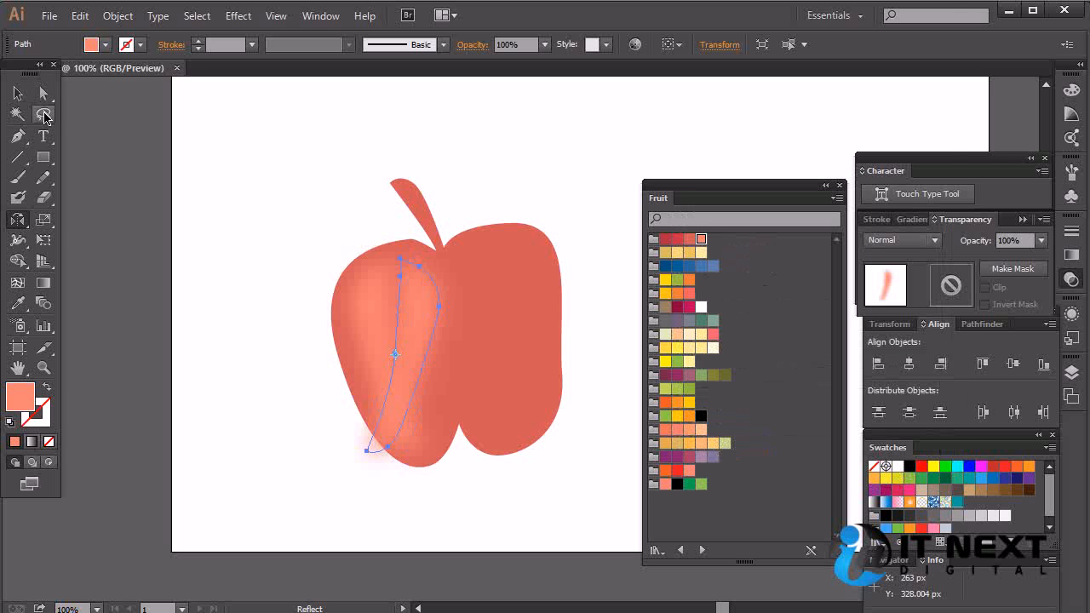
# - Move the mirrored highlight into the apple's right half and rotate it closer to upright
pyautogui.click(17, 93)
pyautogui.moveTo(429, 313); pyautogui.dragTo(542, 292)
pyautogui.moveTo(475, 440); pyautogui.dragTo(503, 448)
pyautogui.click(573, 212)
pyautogui.click(379, 349)
pyautogui.click(627, 113)
# - Fill the apple body with the second red swatch of the Fruit library's first colour group and deselect it
pyautogui.hscroll(2, 554, 218)
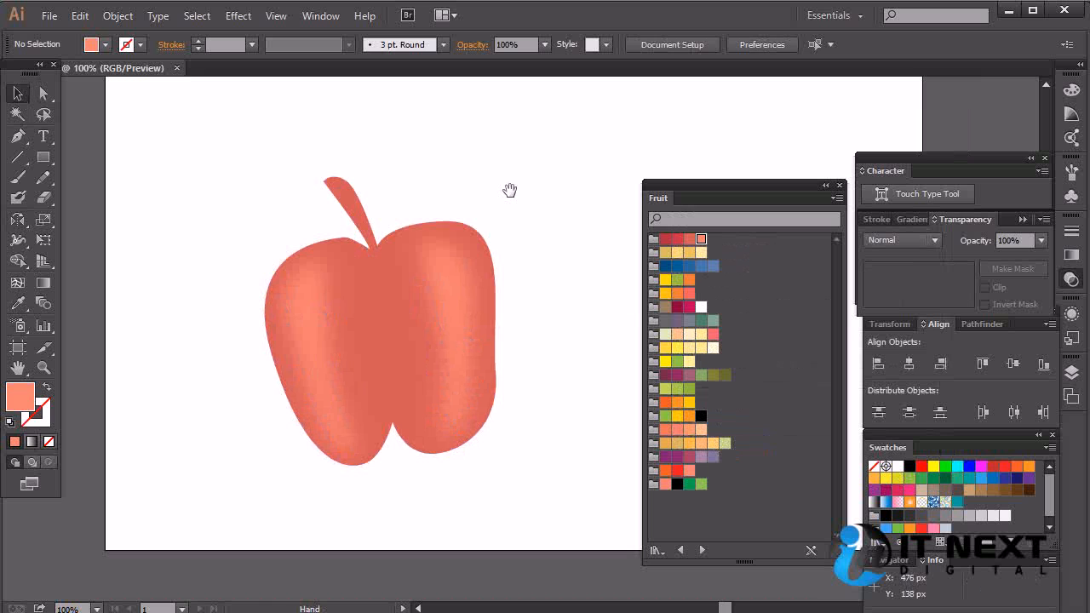
pyautogui.click(387, 304)
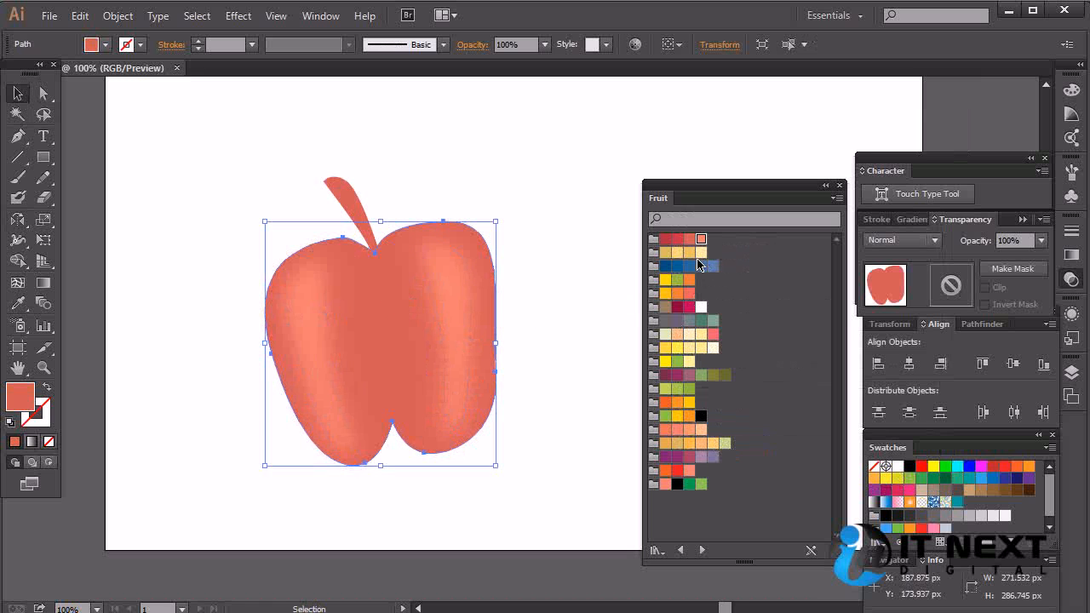
pyautogui.click(677, 238)
pyautogui.click(534, 216)
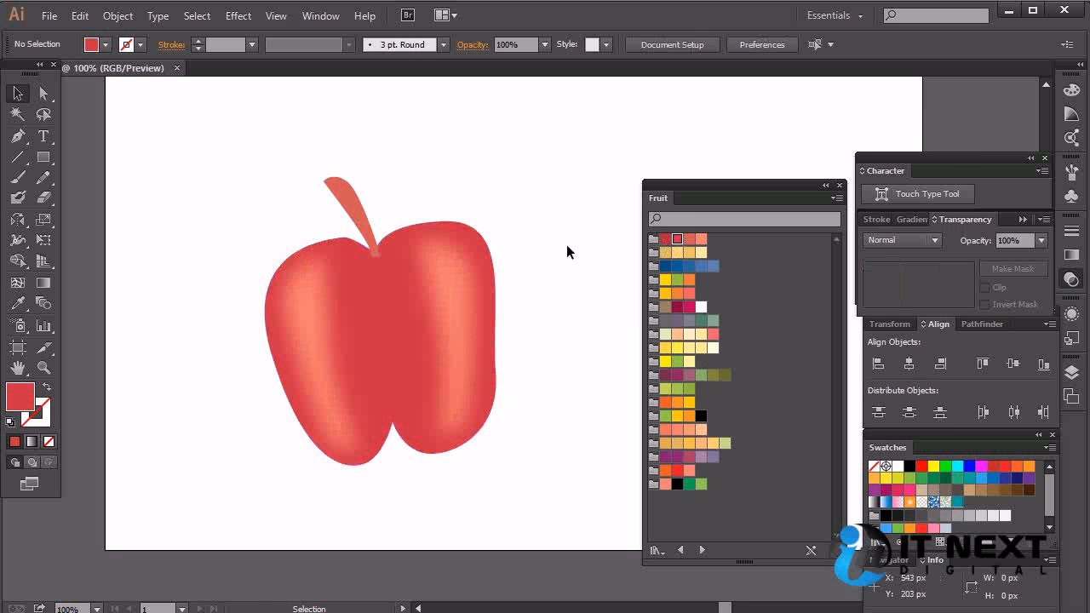
# - Try orange, magenta and coral C=0 M=78 Y=61 K=0 Fruit swatches on the apple body, ending with the first group's second red
pyautogui.click(381, 337)
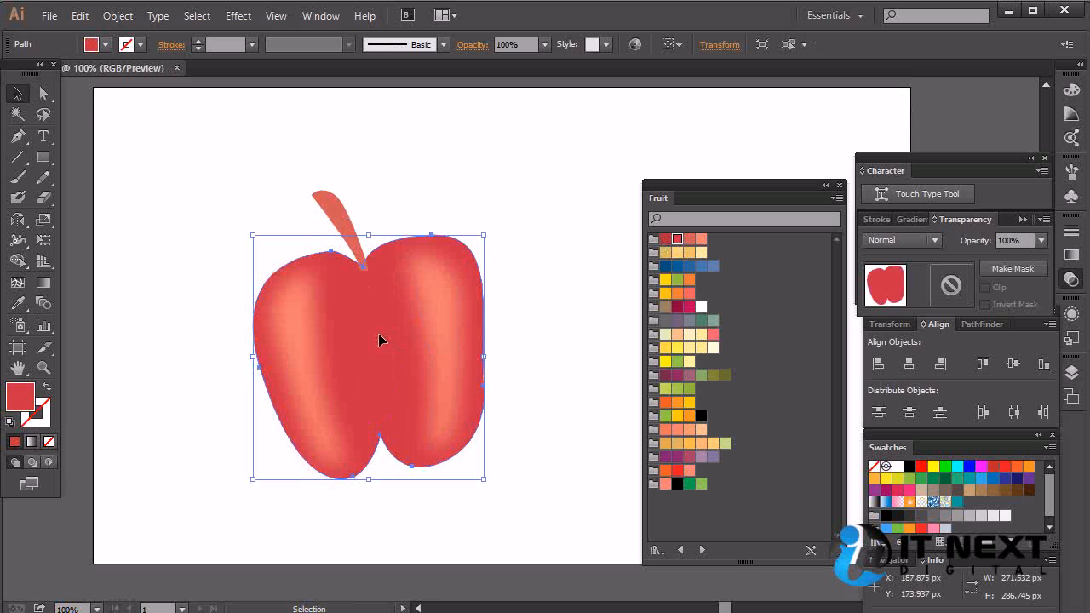
pyautogui.click(692, 294)
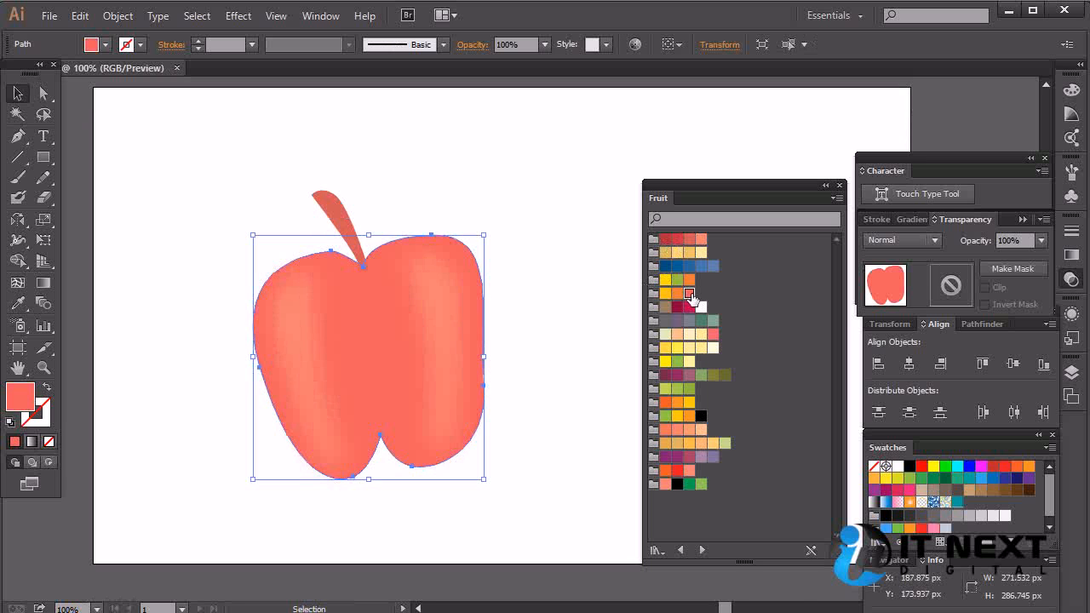
pyautogui.click(689, 281)
pyautogui.click(690, 308)
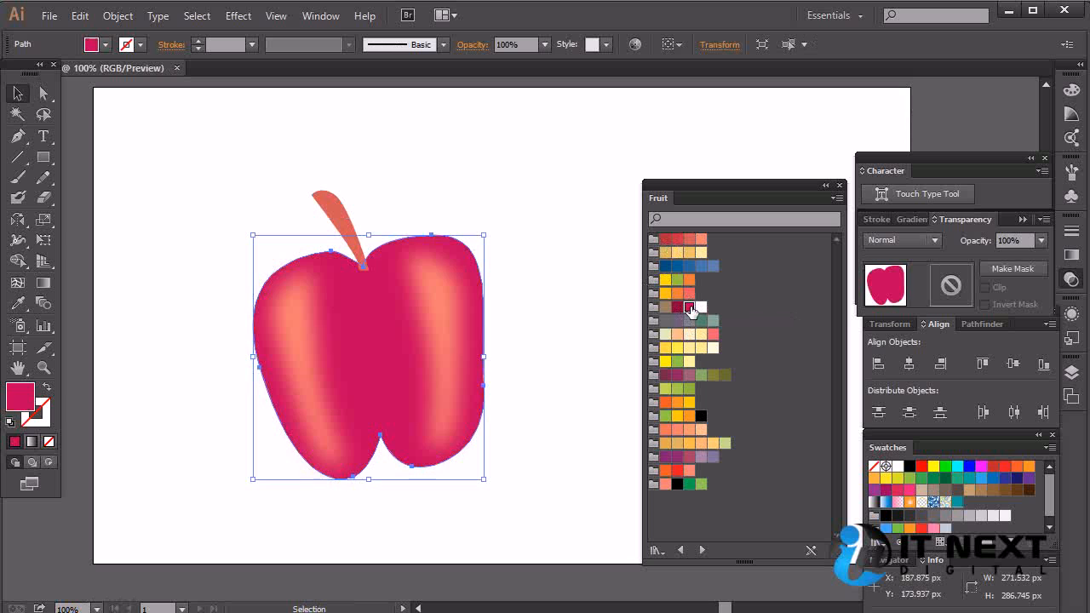
pyautogui.click(690, 294)
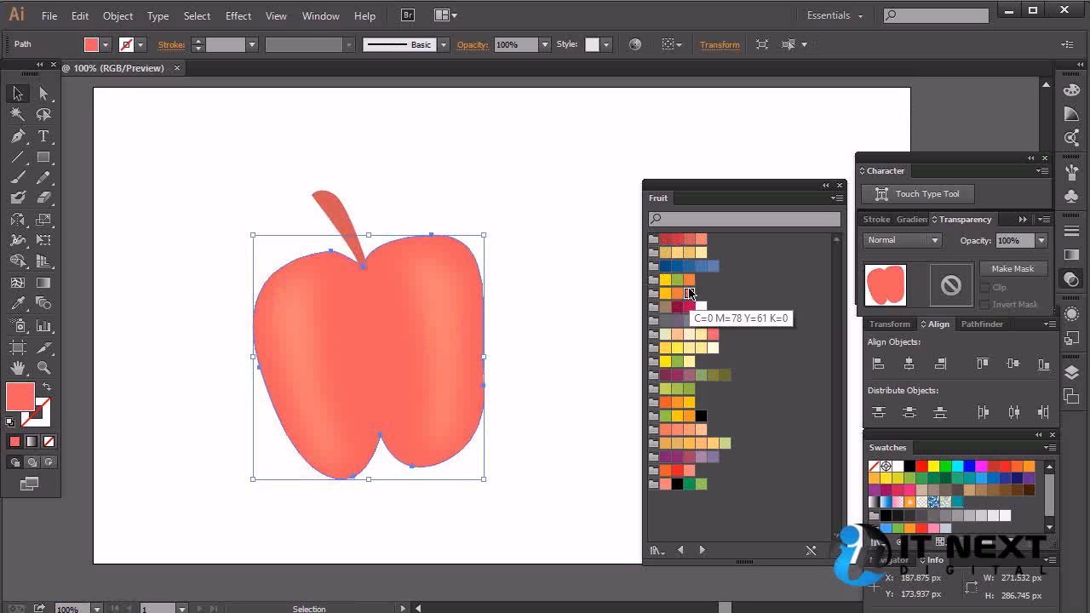
pyautogui.click(690, 240)
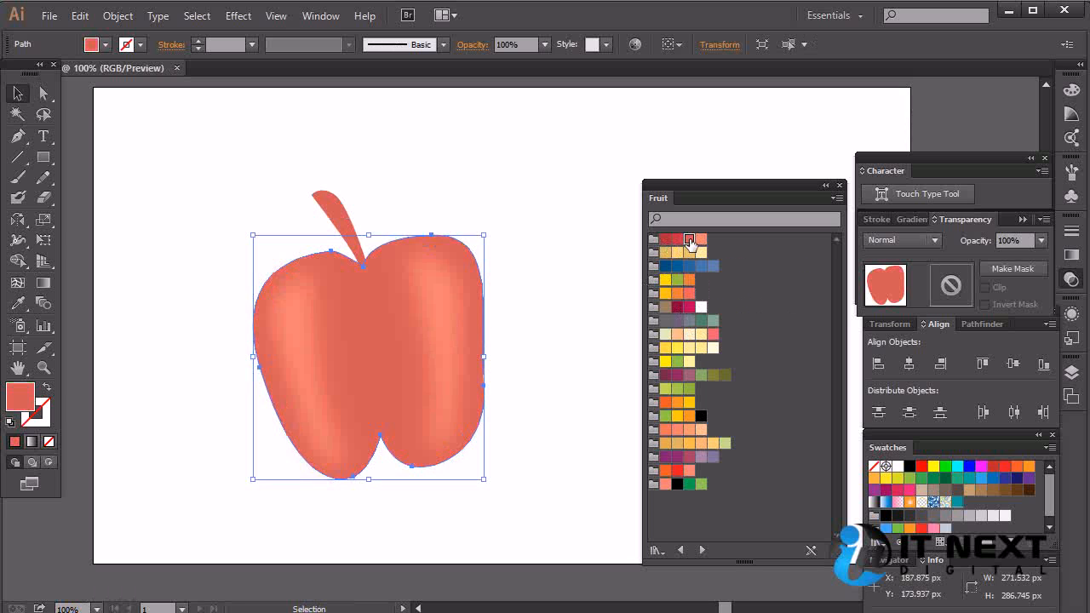
pyautogui.click(677, 240)
pyautogui.click(562, 192)
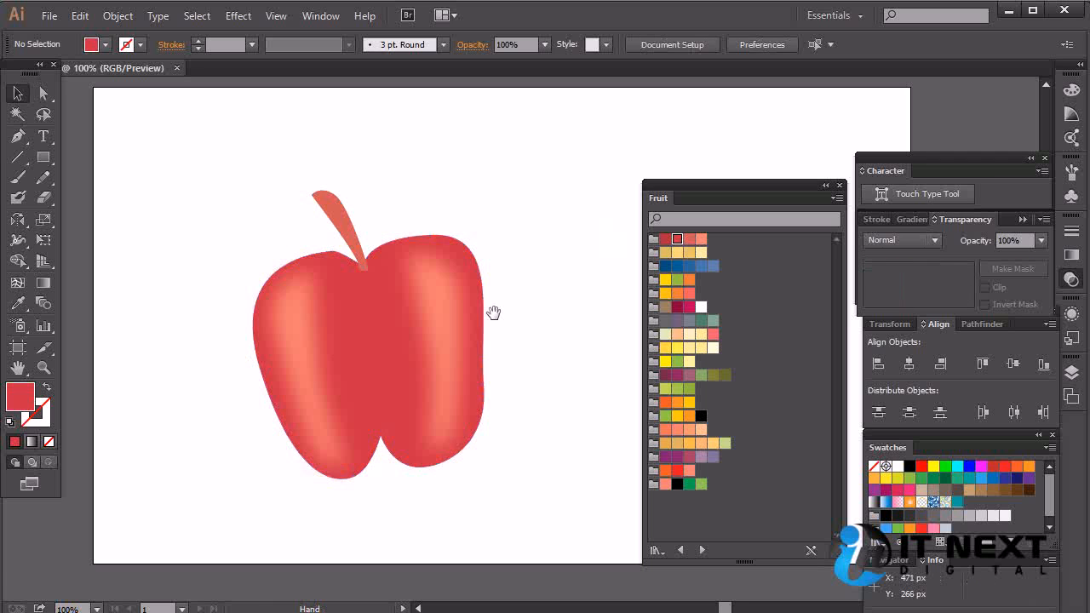
# - Try pink, coral and salmon Fruit swatches on the apple body, ending with the first group's second red, and deselect it
pyautogui.moveTo(490, 314); pyautogui.dragTo(426, 316)
pyautogui.click(319, 340)
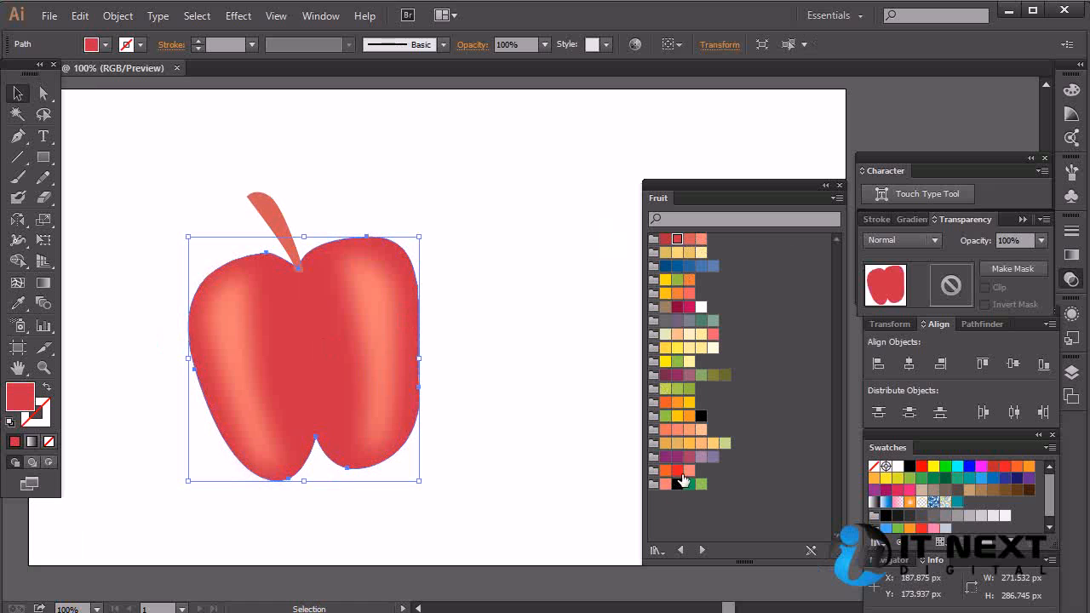
pyautogui.click(713, 334)
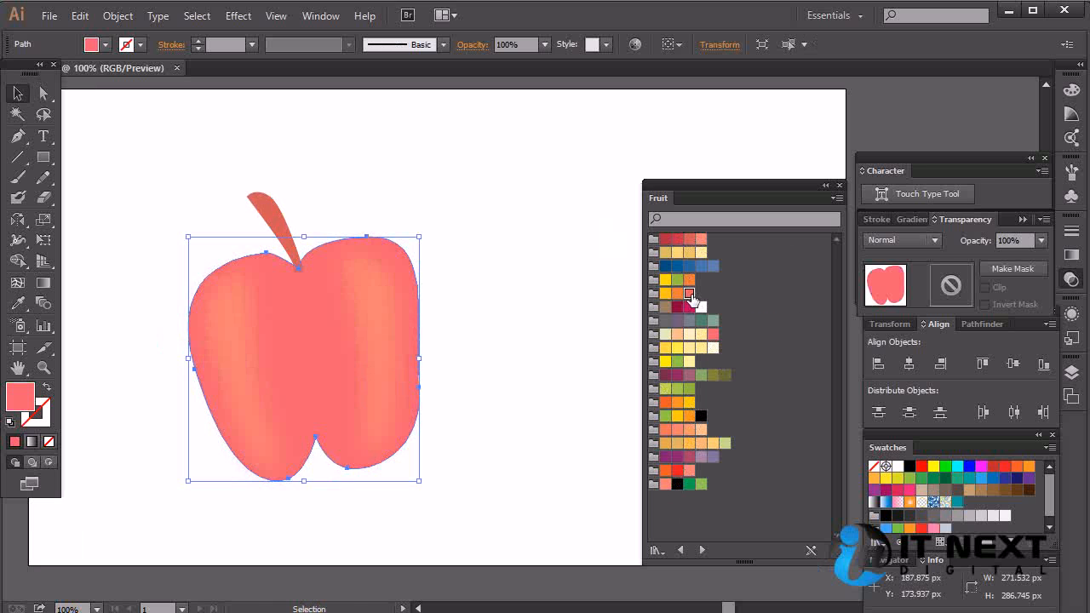
pyautogui.click(692, 240)
pyautogui.click(701, 239)
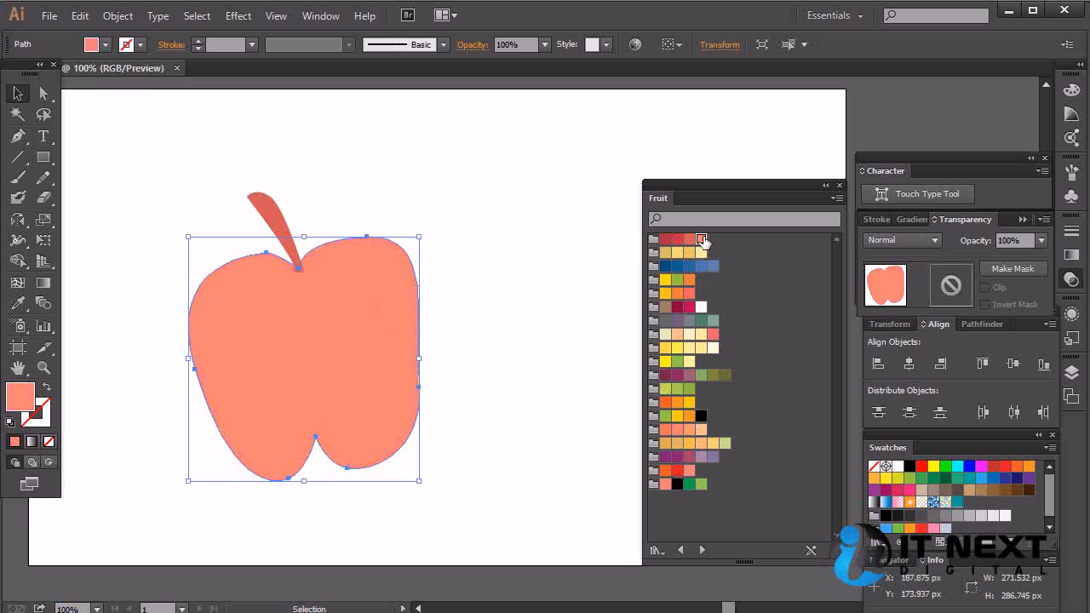
pyautogui.click(677, 239)
pyautogui.click(534, 269)
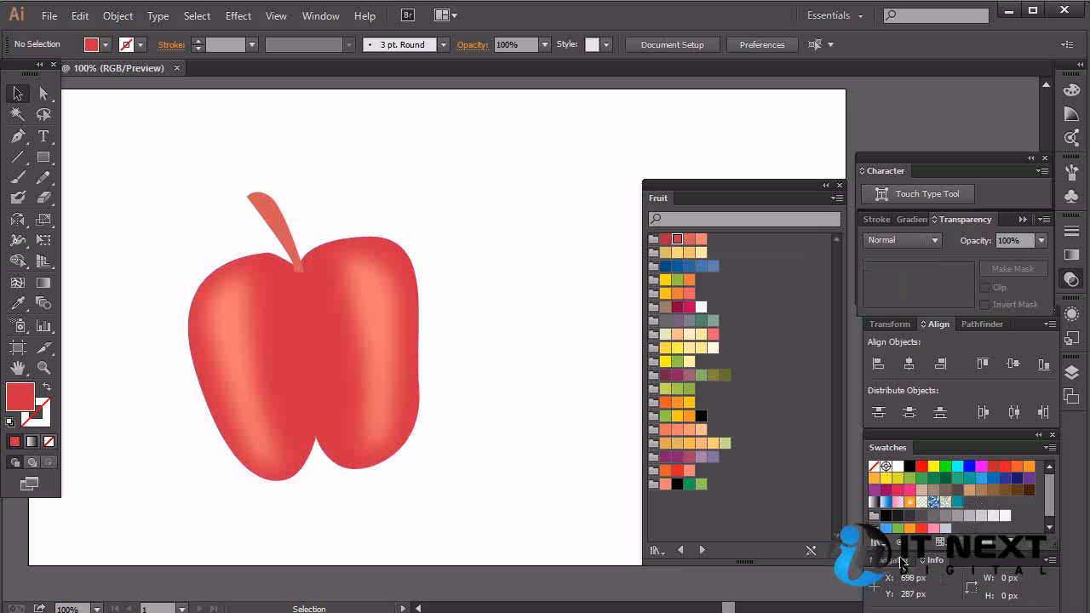
# - Switch the swatch library from Fruit to Vegetables in the Foods category
pyautogui.click(657, 550)
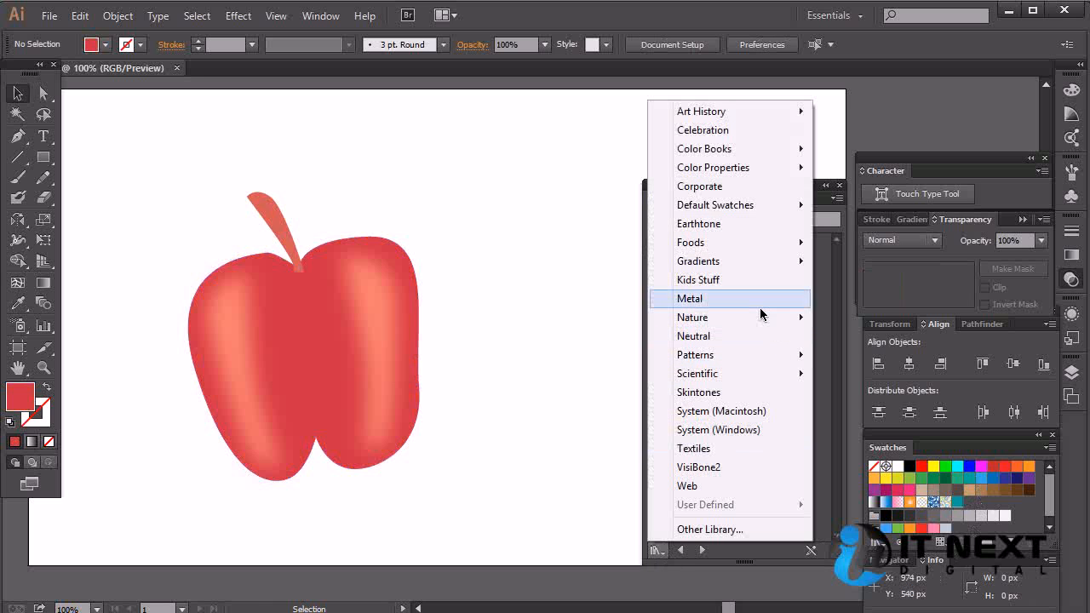
pyautogui.moveTo(781, 244)
pyautogui.click(895, 322)
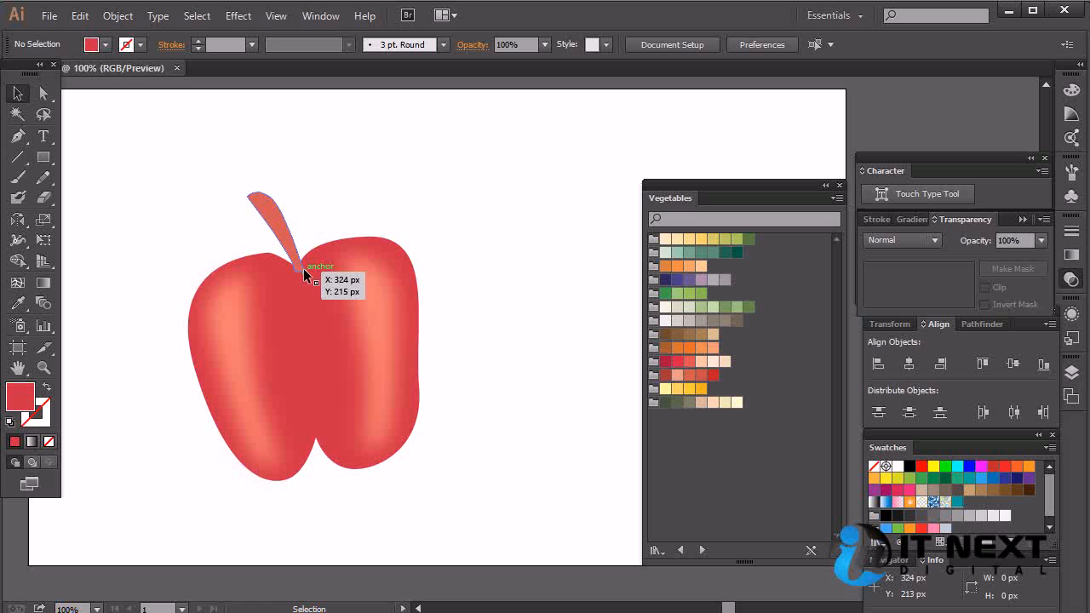
pyautogui.press('p')
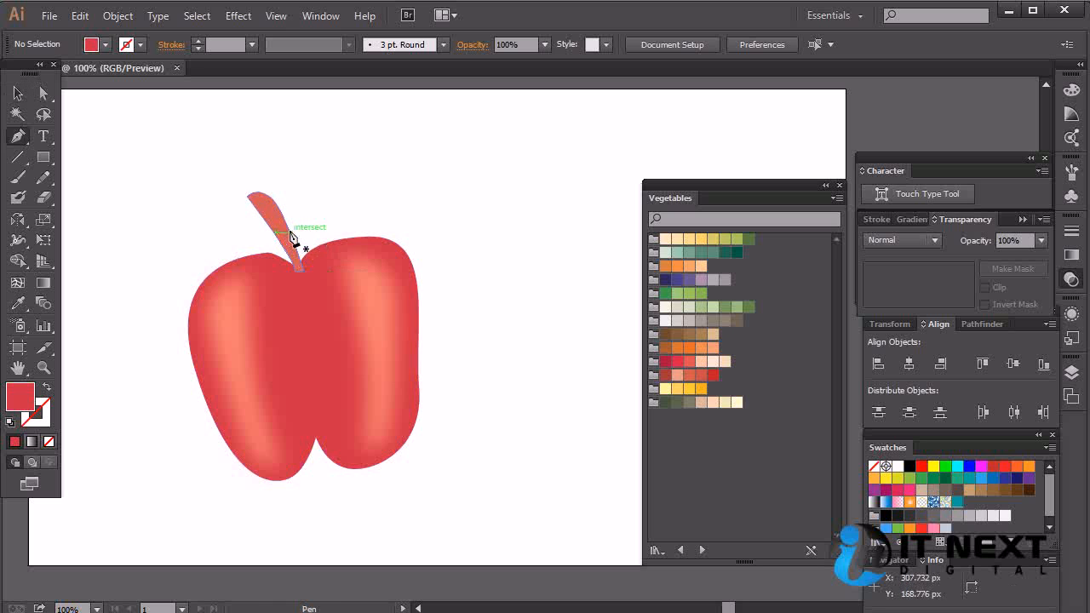
pyautogui.moveTo(287, 224); pyautogui.dragTo(333, 192)
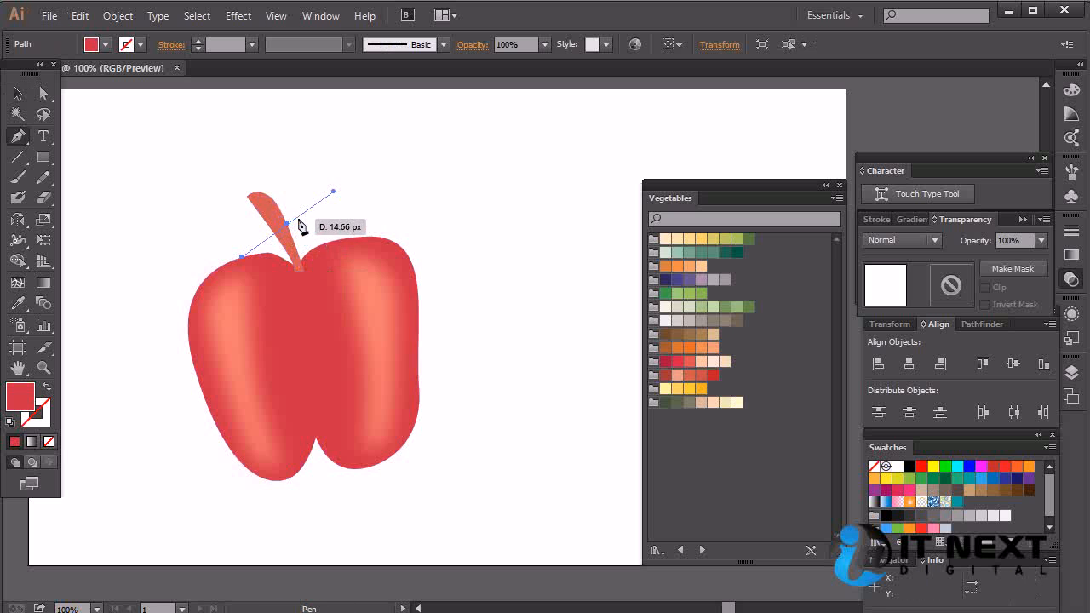
pyautogui.keyDown('ctrl'); pyautogui.click(342, 225); pyautogui.keyUp('ctrl')
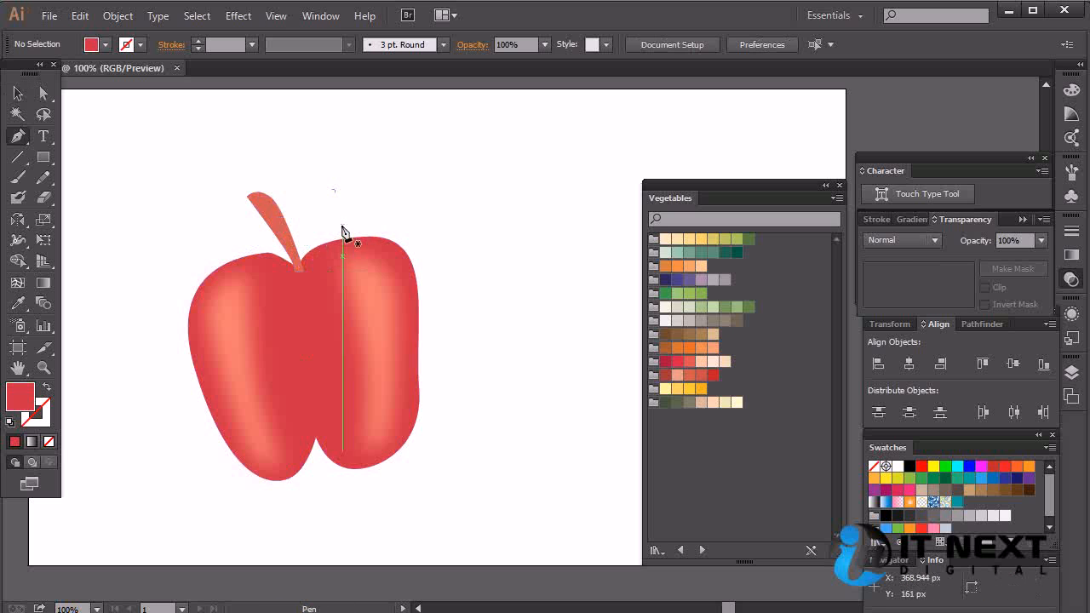
# - Draw a pointed leaf about 64 × 46 px with the Pen tool, growing from the stem's right side, and deselect it
pyautogui.click(289, 227)
pyautogui.moveTo(342, 187); pyautogui.dragTo(384, 190)
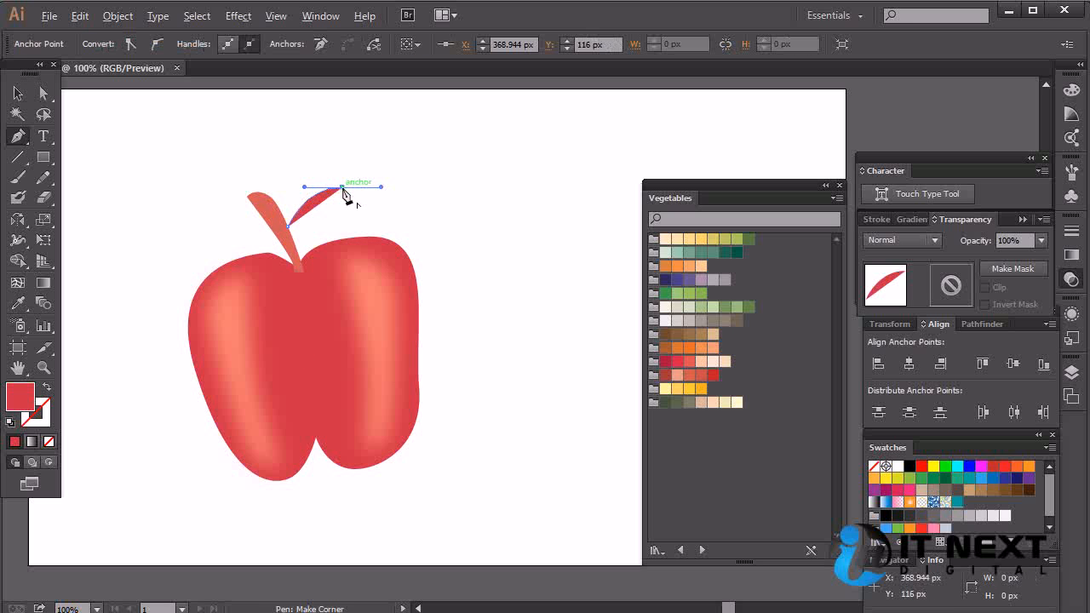
pyautogui.click(343, 187)
pyautogui.moveTo(325, 212); pyautogui.dragTo(281, 230)
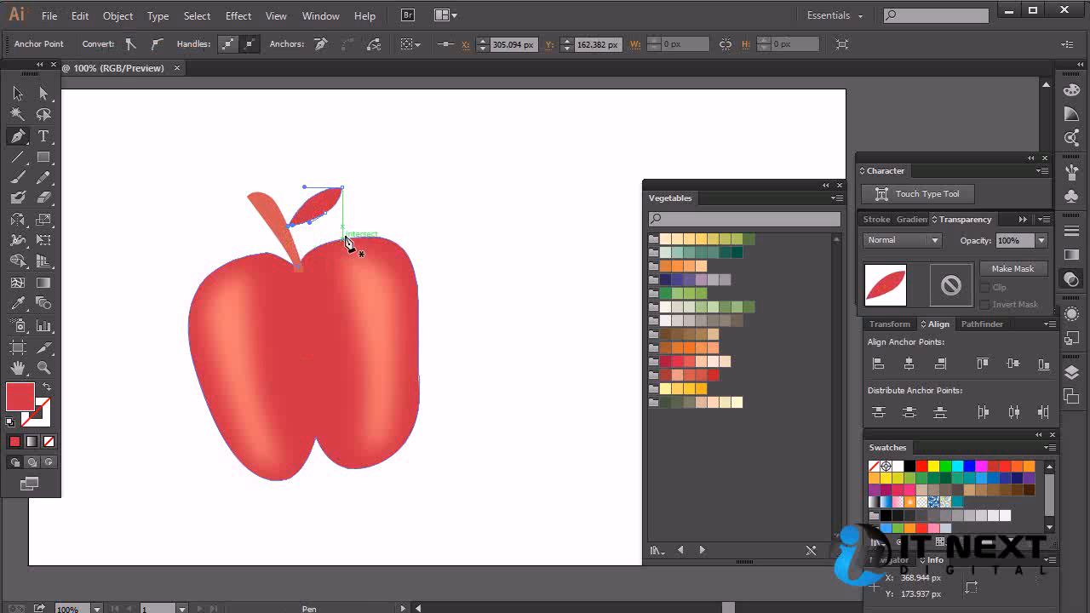
pyautogui.click(18, 92)
pyautogui.click(118, 130)
# - Fill the leaf with the first green swatch of the Vegetables library's fifth colour group and deselect it
pyautogui.click(331, 205)
pyautogui.click(749, 238)
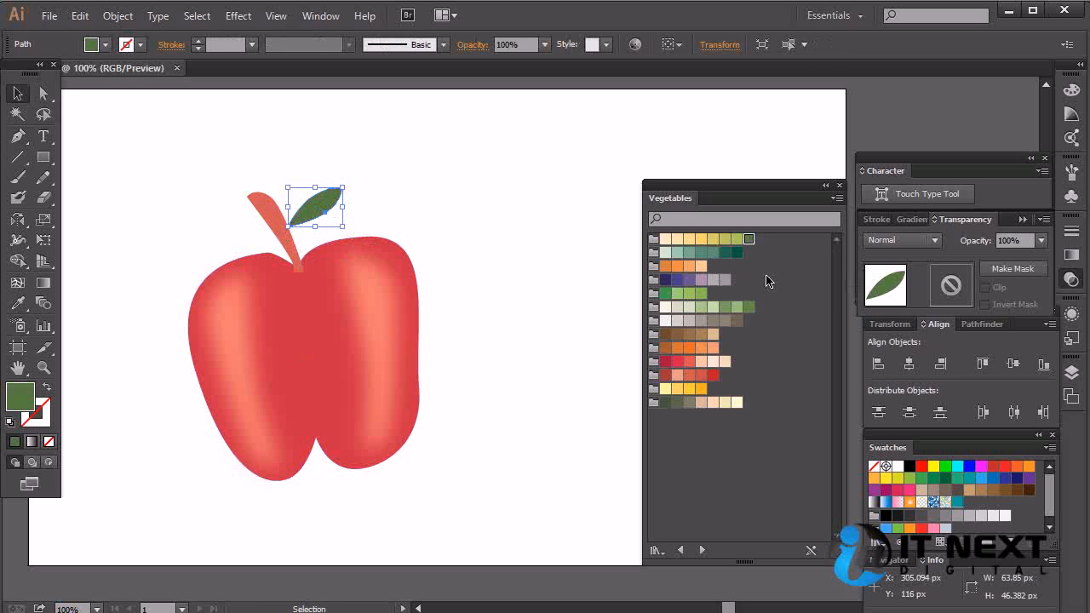
pyautogui.click(665, 295)
pyautogui.click(431, 259)
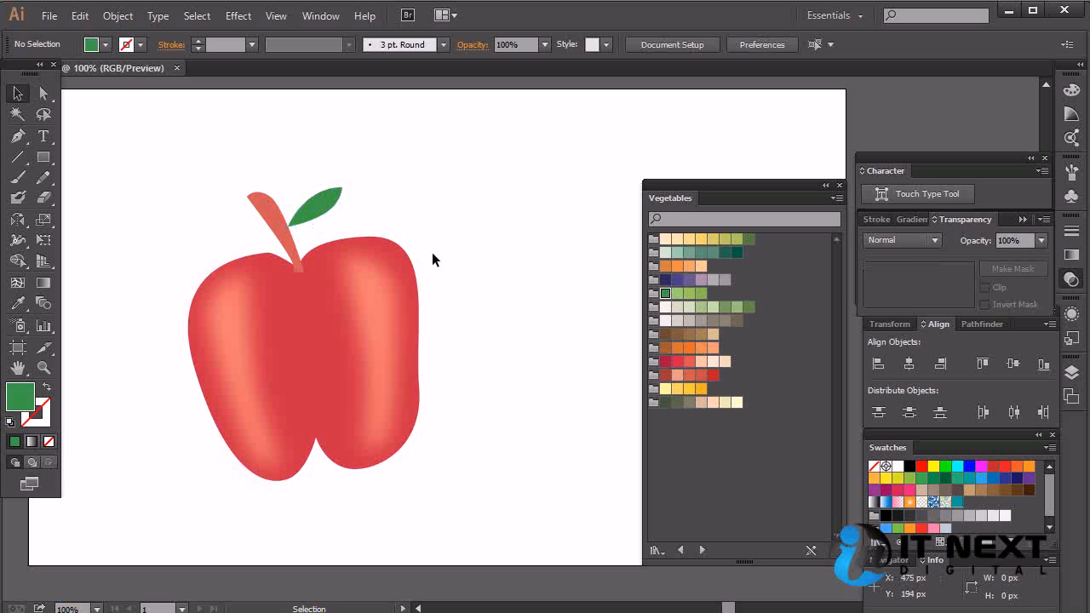
# - Copy the leaf to the stem's left side, rotate it to point outward, enlarge it and fit its tip against the stem
pyautogui.click(332, 208)
pyautogui.moveTo(332, 209); pyautogui.dragTo(252, 228)
pyautogui.moveTo(200, 204); pyautogui.dragTo(262, 289)
pyautogui.moveTo(255, 235); pyautogui.dragTo(174, 223)
pyautogui.moveTo(262, 232); pyautogui.dragTo(258, 227)
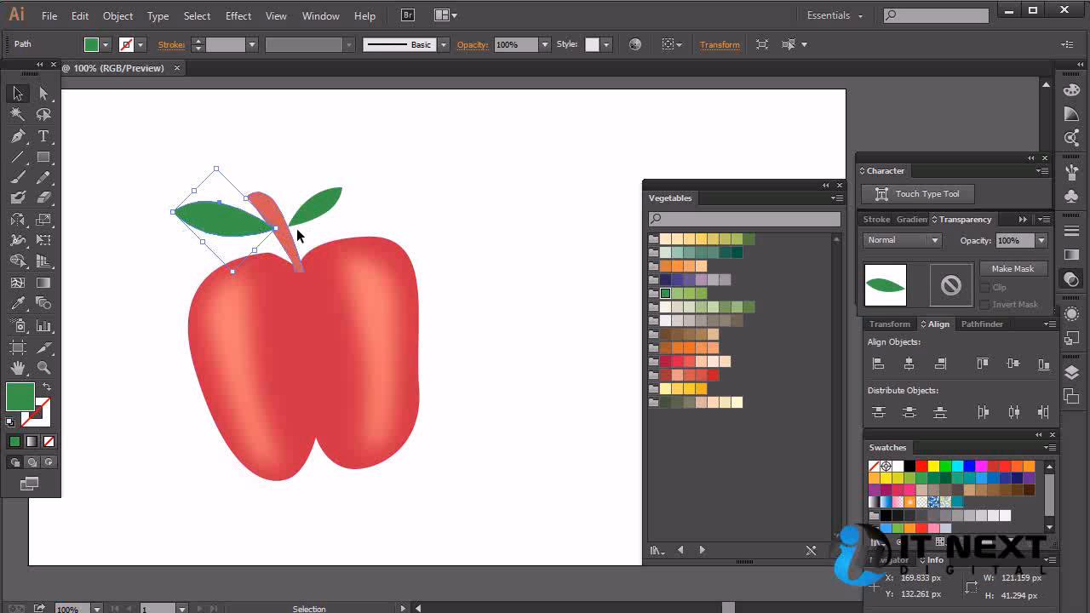
pyautogui.click(431, 221)
# - Select the whole apple artwork, move it slightly up and left on the artboard, and deselect it
pyautogui.press('space')
pyautogui.moveTo(469, 181); pyautogui.dragTo(521, 188)
pyautogui.moveTo(185, 174); pyautogui.dragTo(592, 508)
pyautogui.moveTo(418, 404); pyautogui.dragTo(399, 364)
pyautogui.click(534, 426)
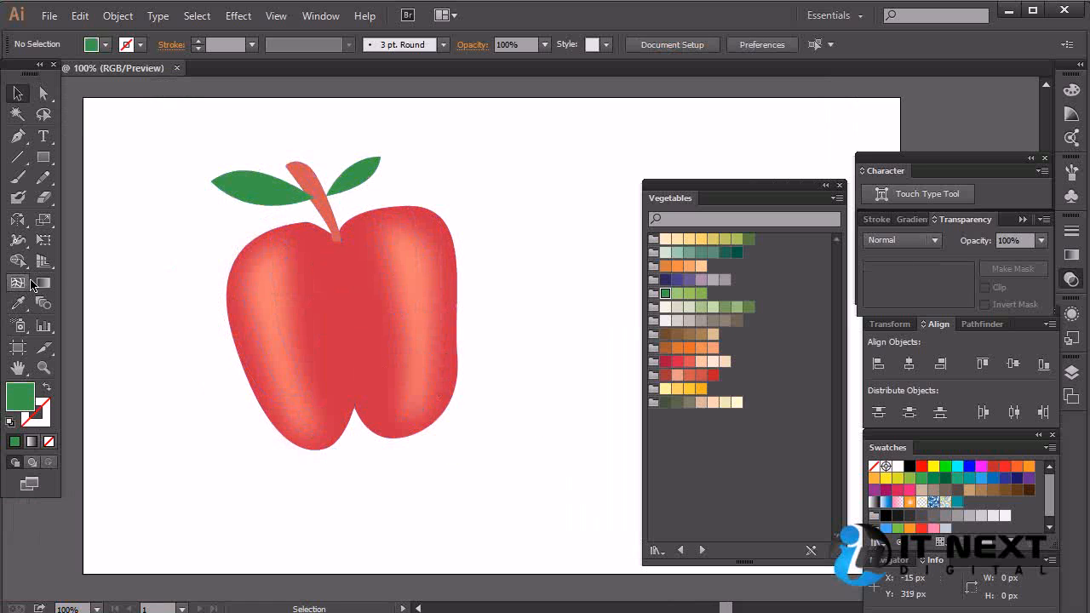
# - Draw an ellipse about 434 × 161 px across the apple's base and send it to the back
pyautogui.moveTo(42, 157); pyautogui.dragTo(120, 195)
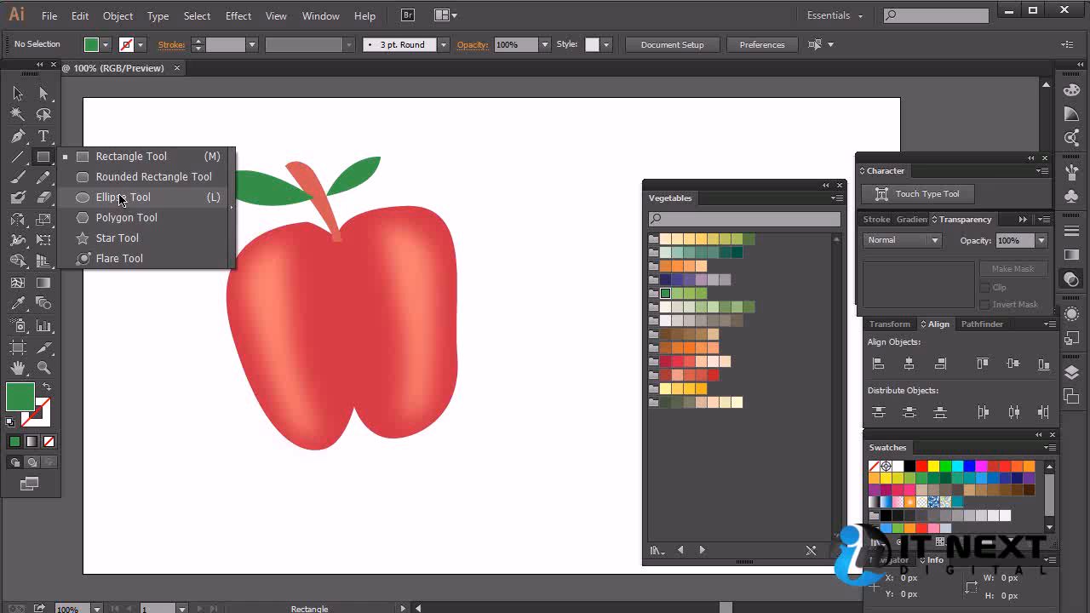
pyautogui.moveTo(120, 199); pyautogui.dragTo(120, 199)
pyautogui.moveTo(224, 360); pyautogui.dragTo(546, 490)
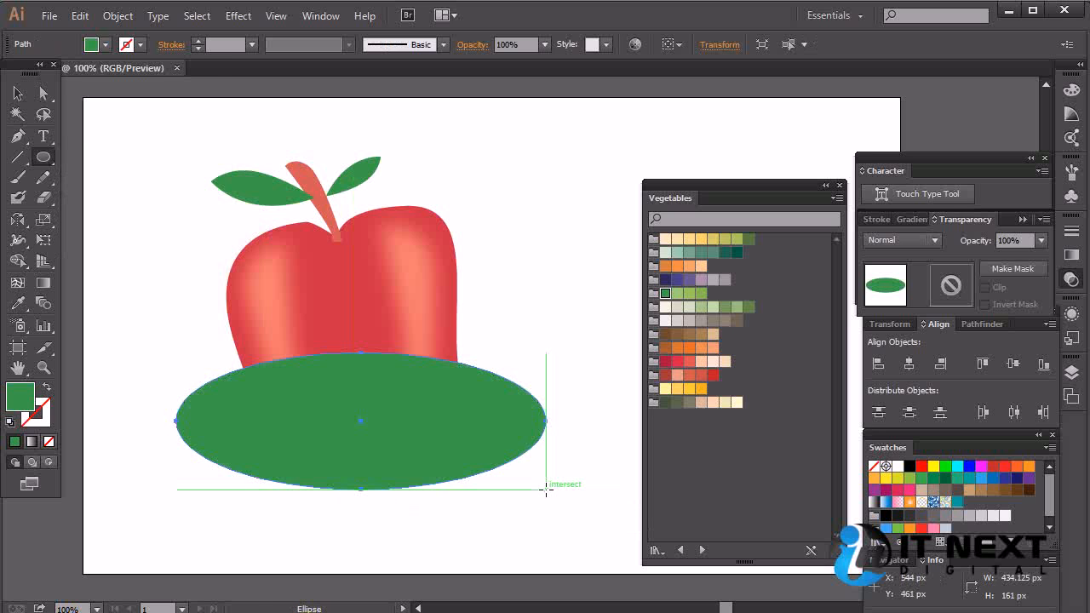
pyautogui.hotkey('ctrl', 'shift', '[')
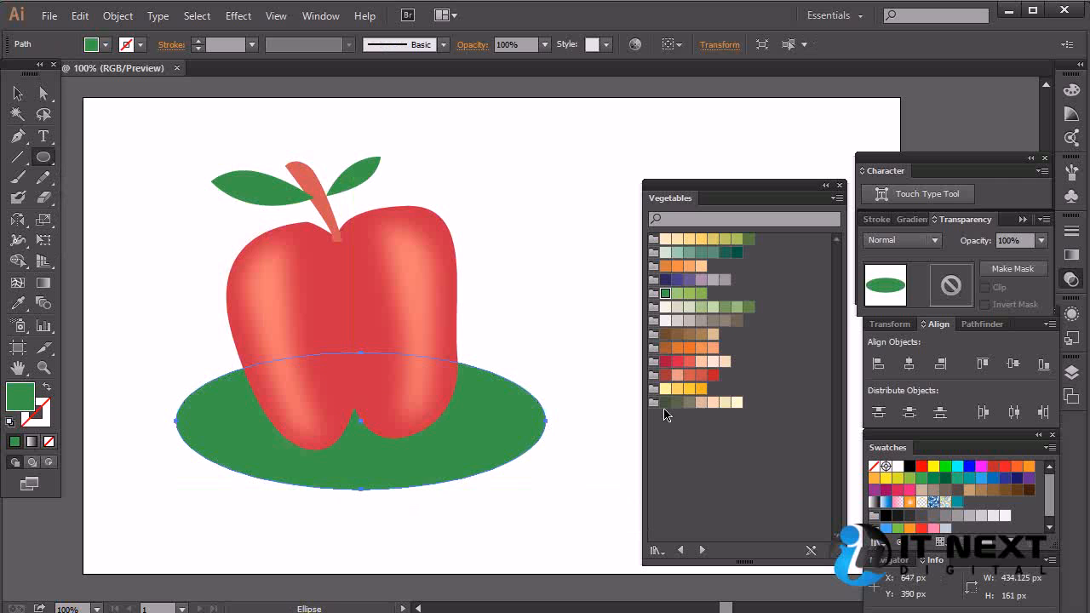
# - Change the ellipse's fill to a very dark grey with the Color Picker
pyautogui.click(17, 93)
pyautogui.click(485, 230)
pyautogui.click(486, 461)
pyautogui.doubleClick(23, 400)
pyautogui.moveTo(119, 445); pyautogui.dragTo(64, 438)
pyautogui.click(479, 260)
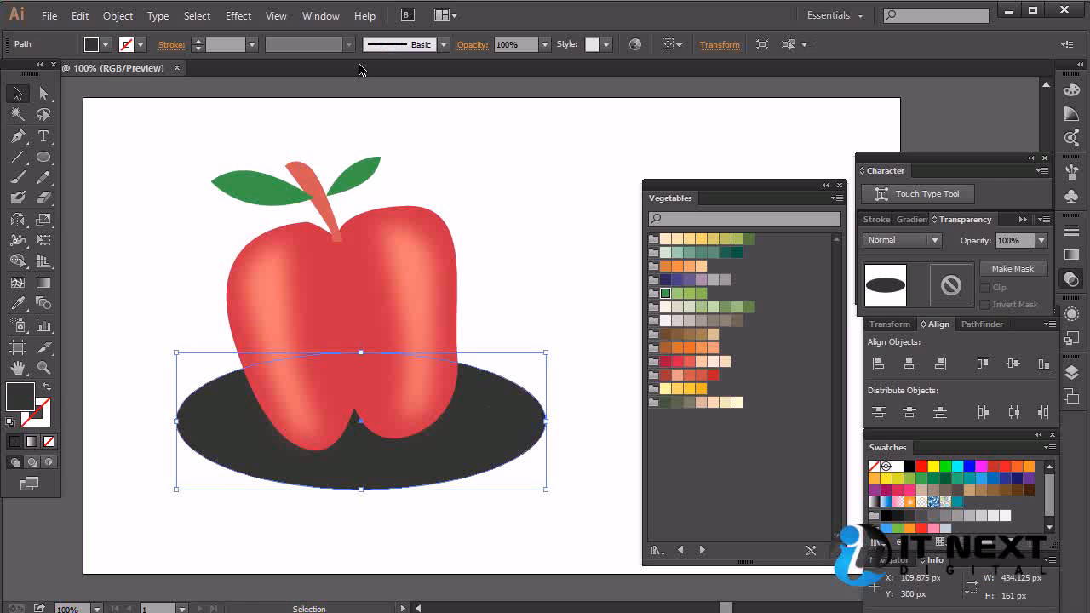
# - Apply a Gaussian Blur with a 16.5-pixel radius to the dark ellipse, with the preview enabled
pyautogui.click(239, 16)
pyautogui.moveTo(341, 301)
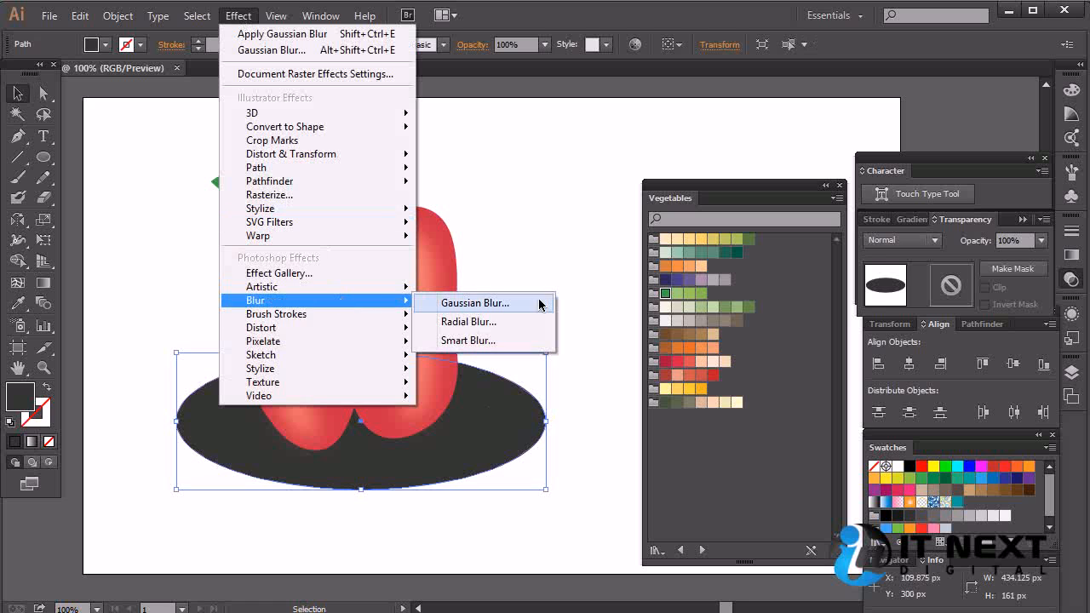
pyautogui.click(540, 304)
pyautogui.click(666, 331)
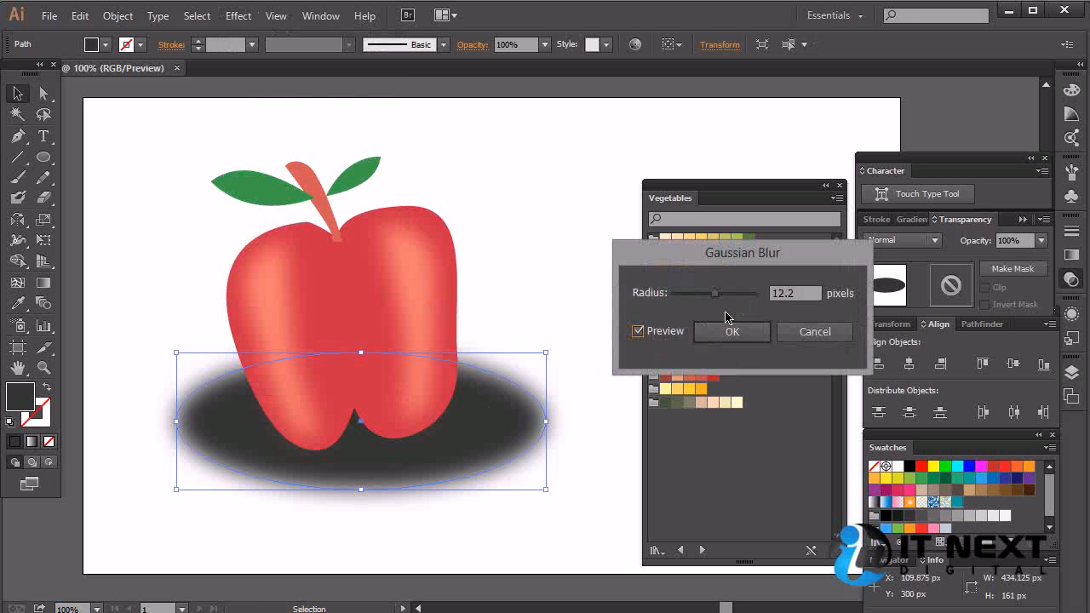
pyautogui.moveTo(707, 293); pyautogui.dragTo(715, 300)
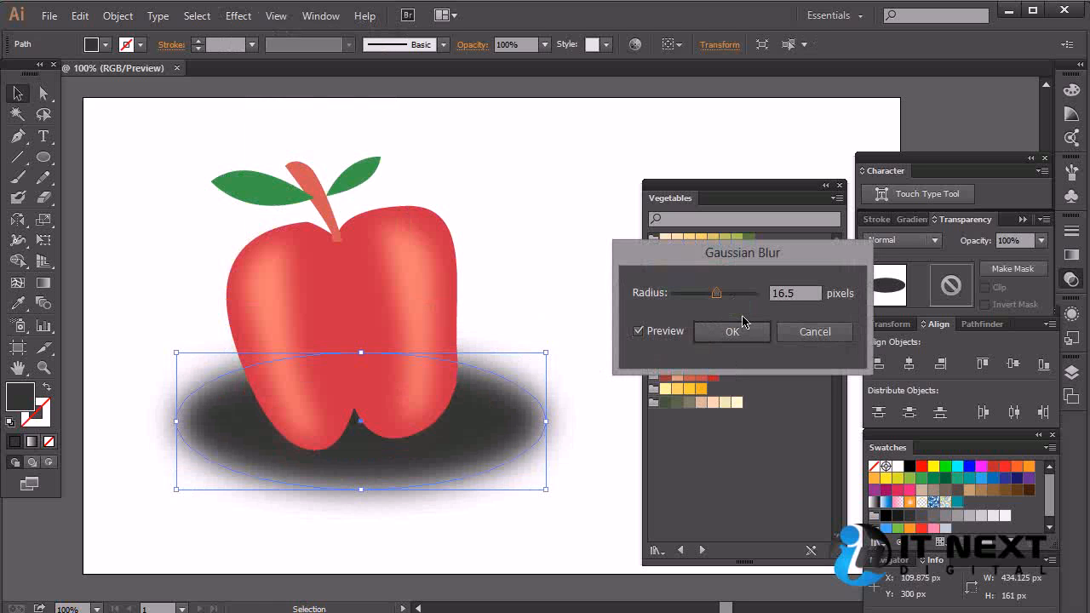
pyautogui.click(734, 332)
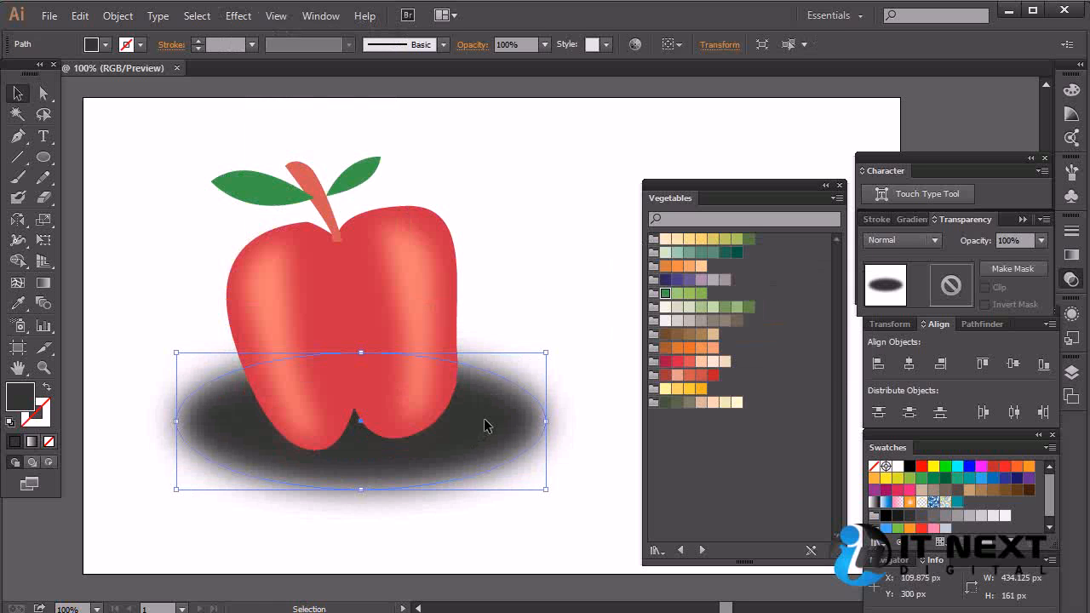
# - Move the blurred shadow down about 25 px beneath the apple and deselect it
pyautogui.moveTo(484, 425); pyautogui.dragTo(488, 445)
pyautogui.click(541, 307)
pyautogui.hotkey('ctrl', '-')
pyautogui.hotkey('ctrl', '-')
pyautogui.hotkey('ctrl', '=')
pyautogui.hotkey('ctrl', '=')
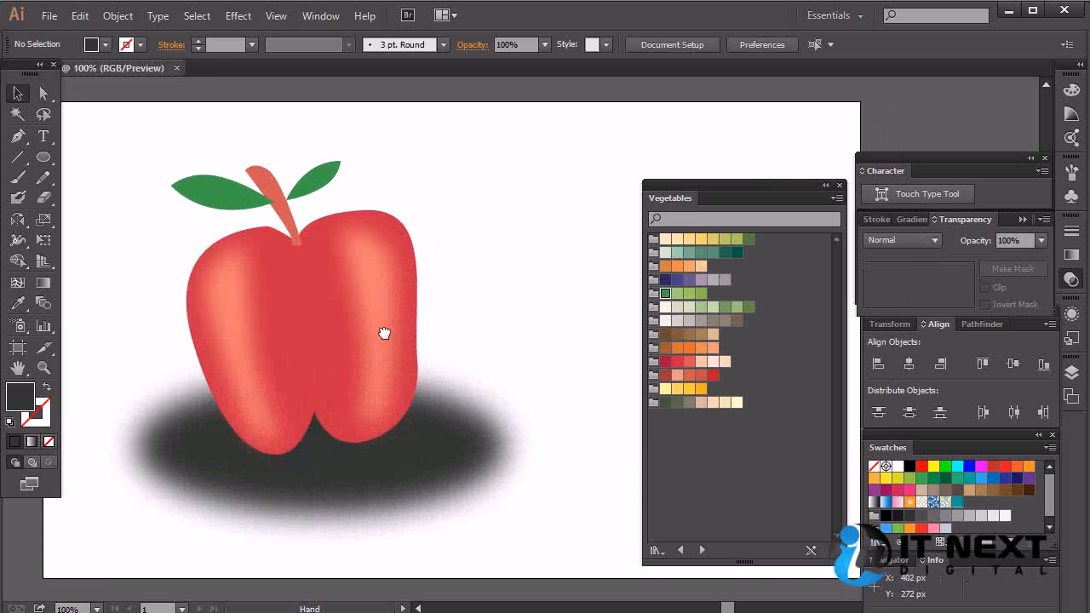
# - Leave the shadow deselected and close the Vegetables swatch library
pyautogui.click(425, 473)
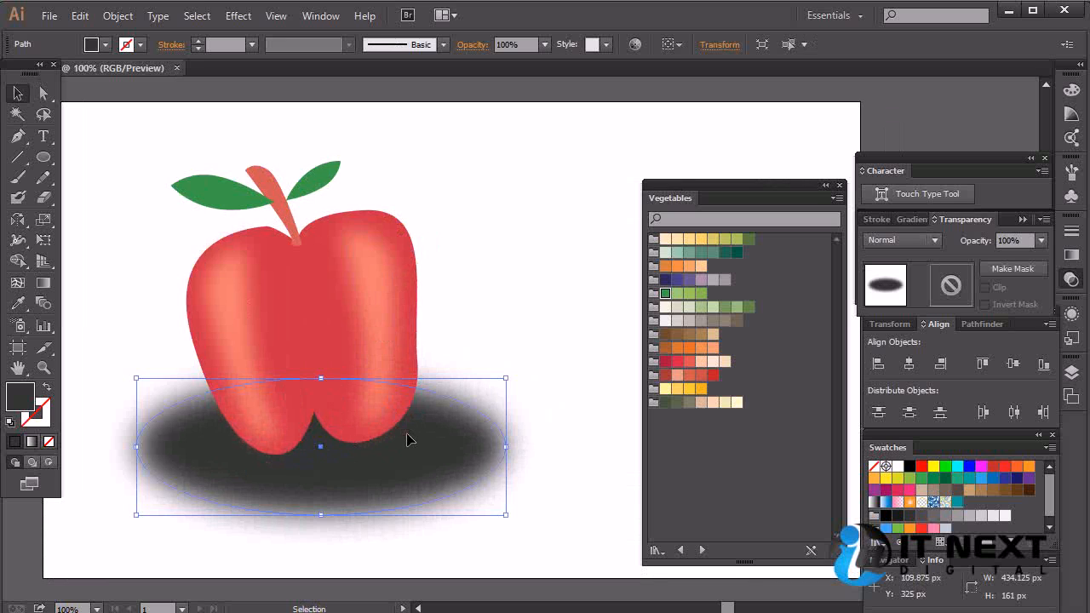
pyautogui.click(542, 218)
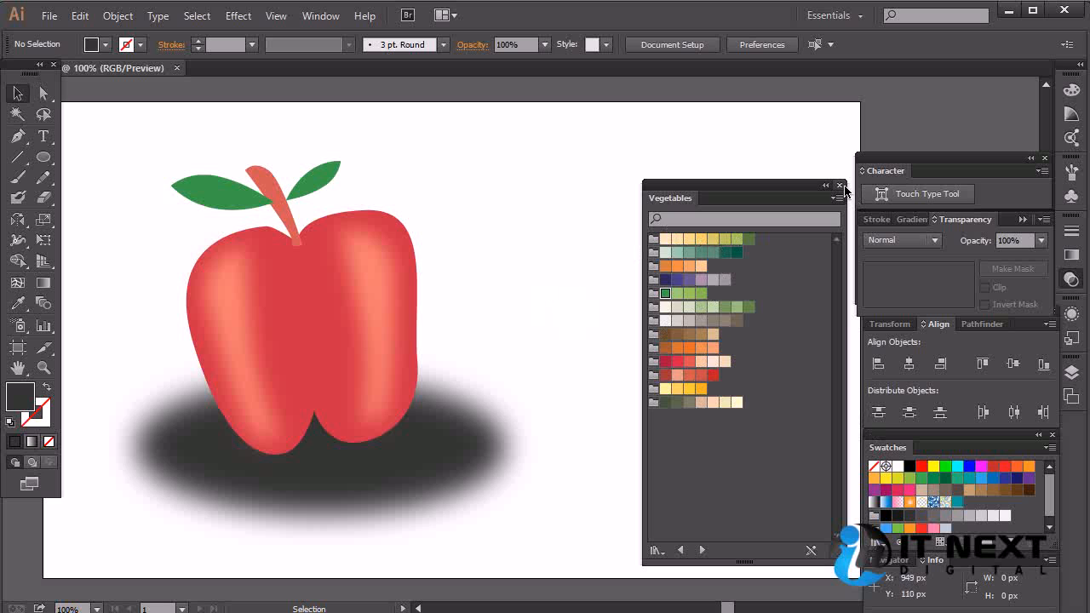
pyautogui.click(839, 185)
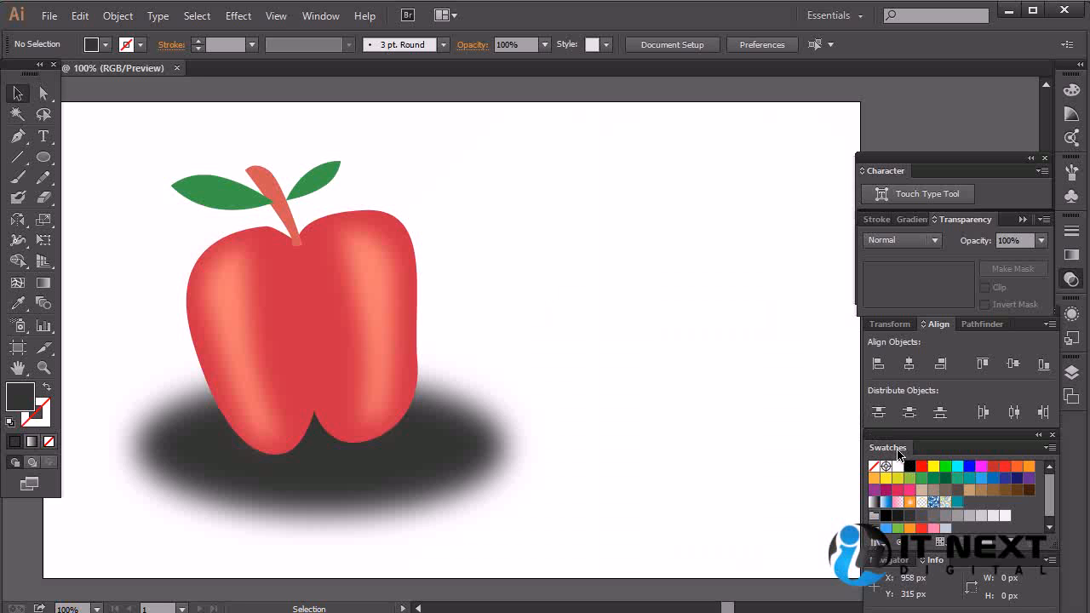
# - Open the Kids Stuff swatch library for viewing and close the library panel again
pyautogui.click(321, 15)
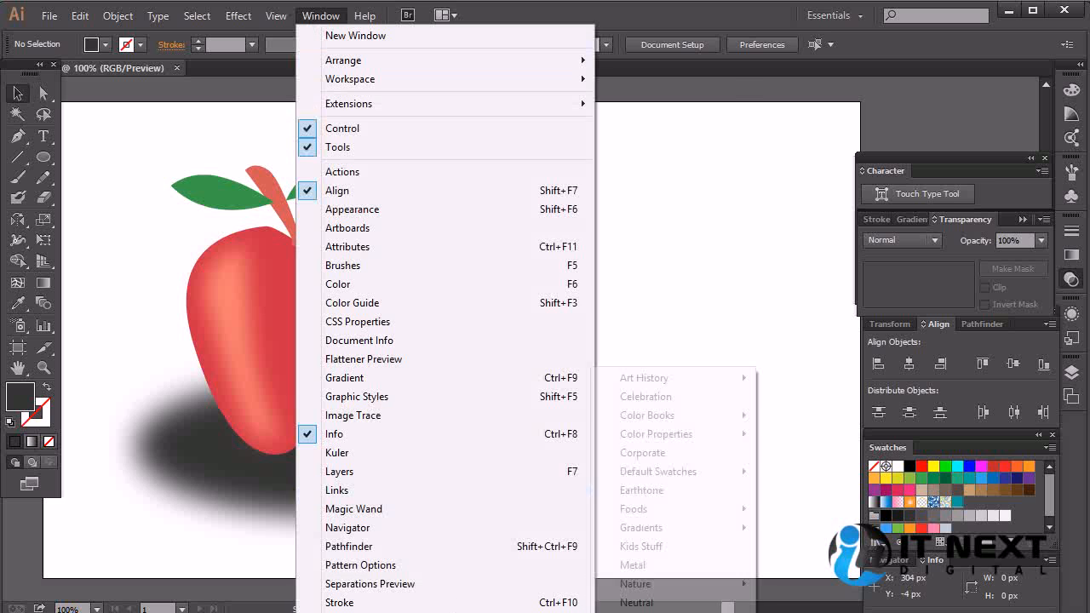
pyautogui.moveTo(426, 611)
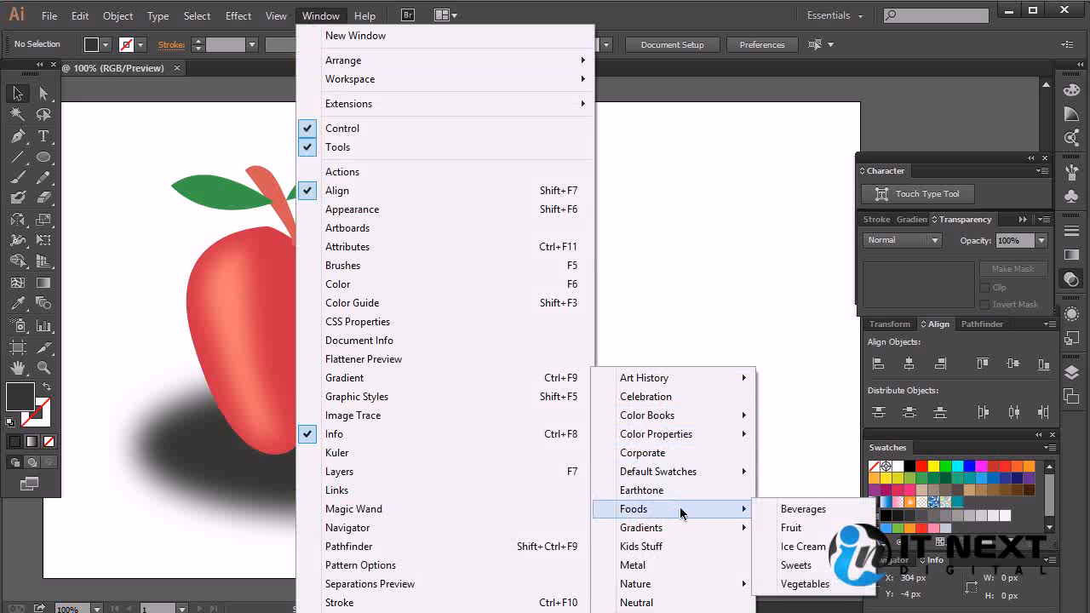
pyautogui.click(681, 546)
pyautogui.moveTo(833, 300); pyautogui.dragTo(833, 534)
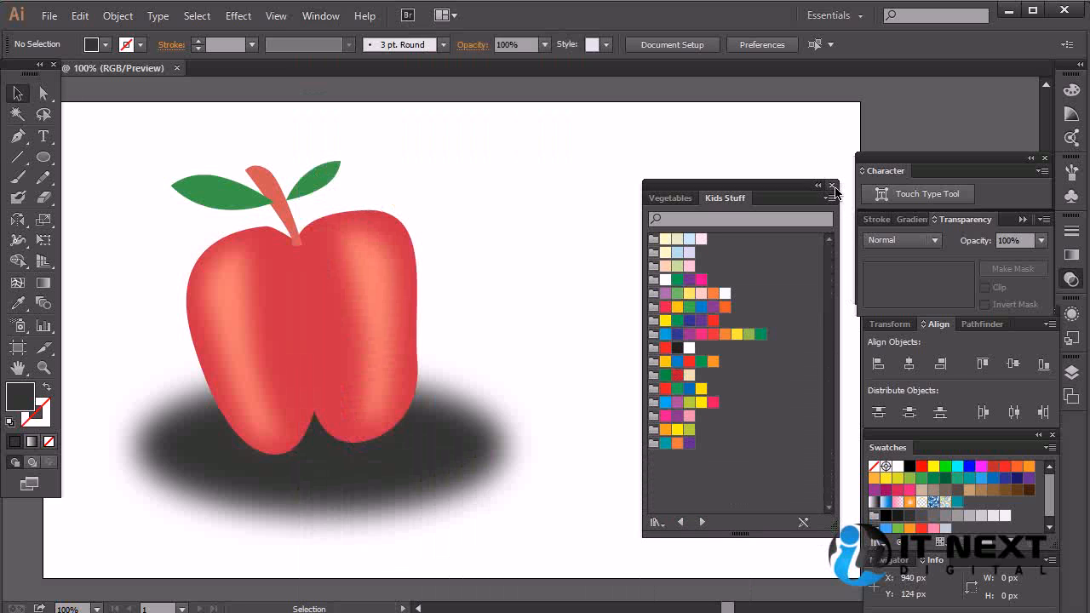
pyautogui.click(833, 185)
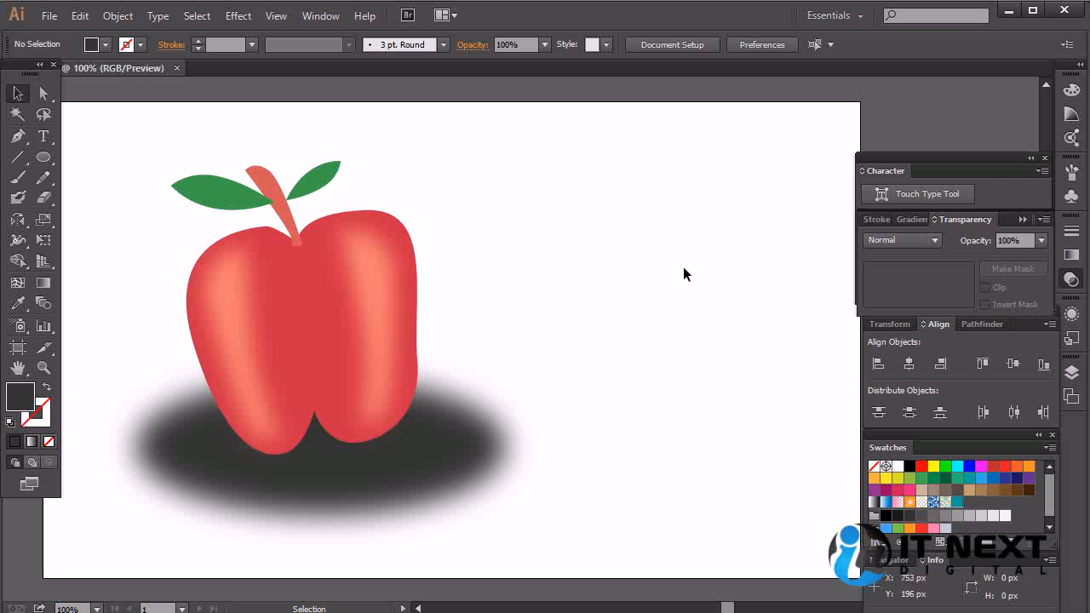
pyautogui.moveTo(610, 201); pyautogui.dragTo(194, 518)
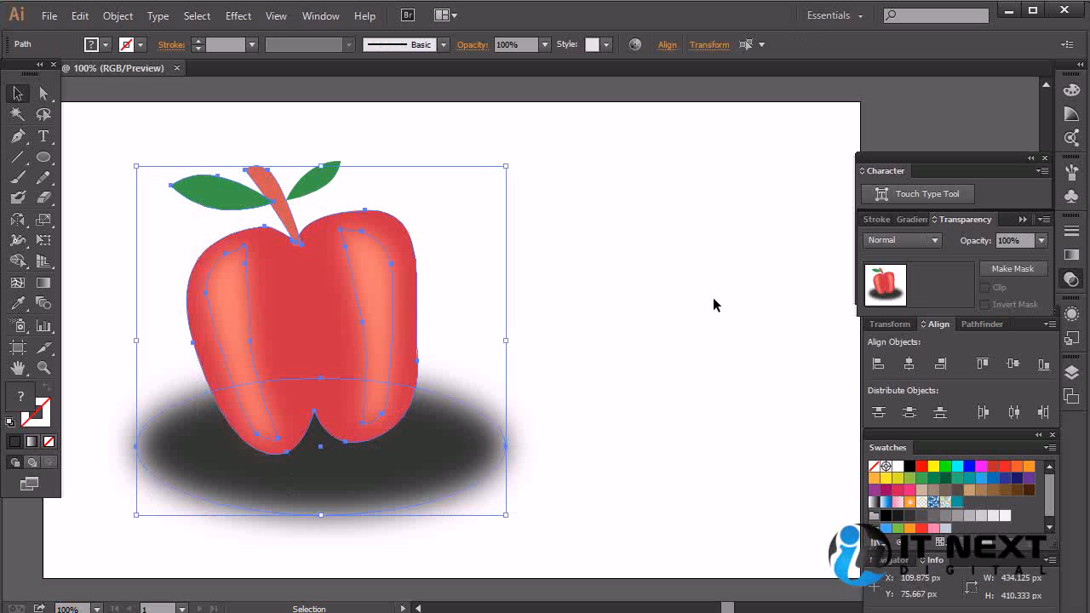
pyautogui.click(694, 292)
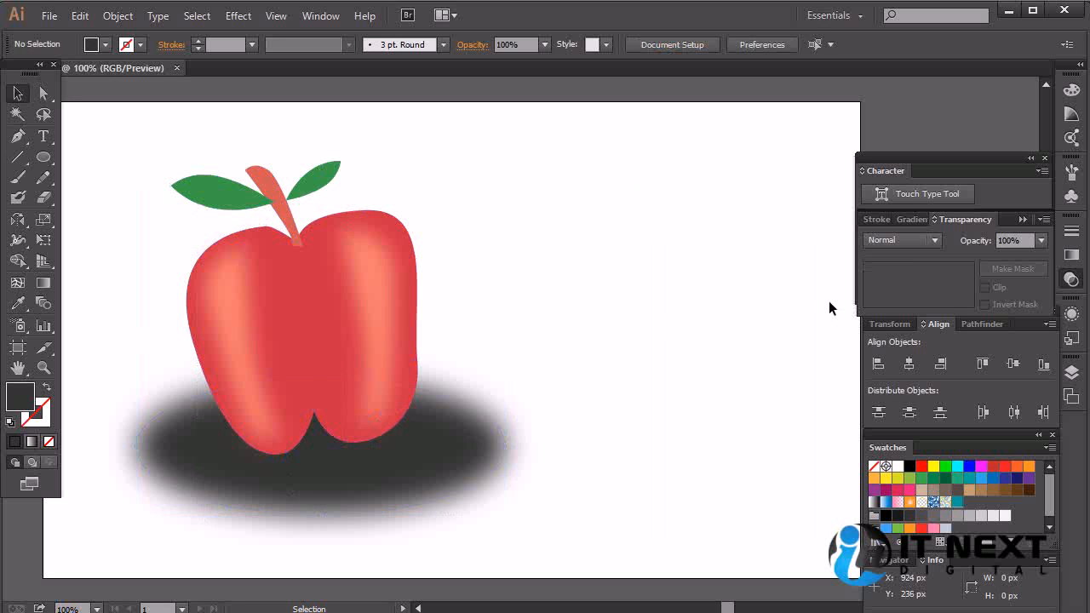
# - Bring up the list of available swatch libraries for the Swatches panel
pyautogui.click(875, 542)
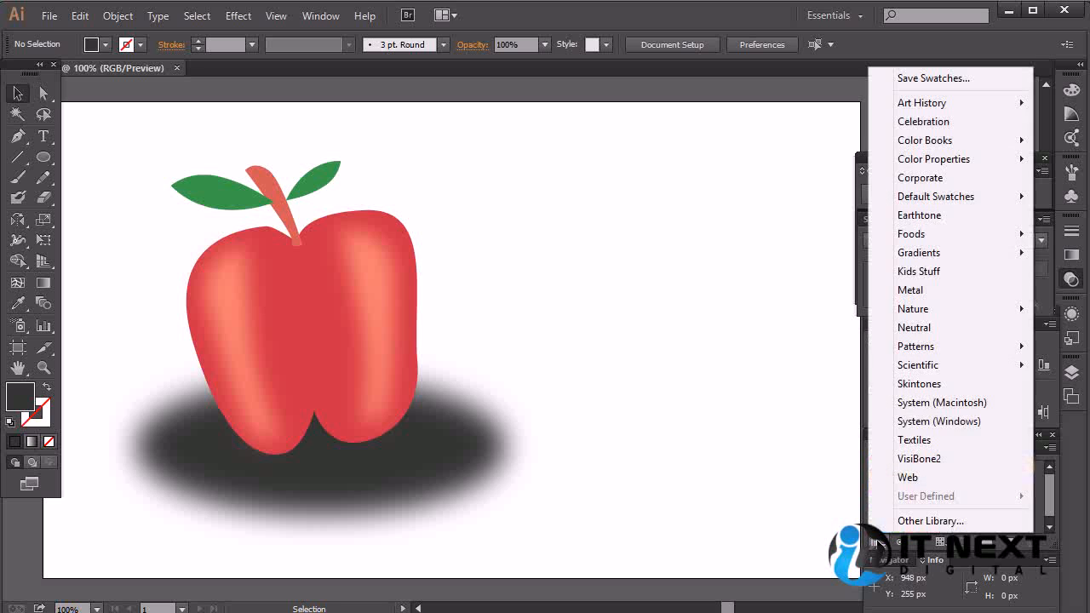